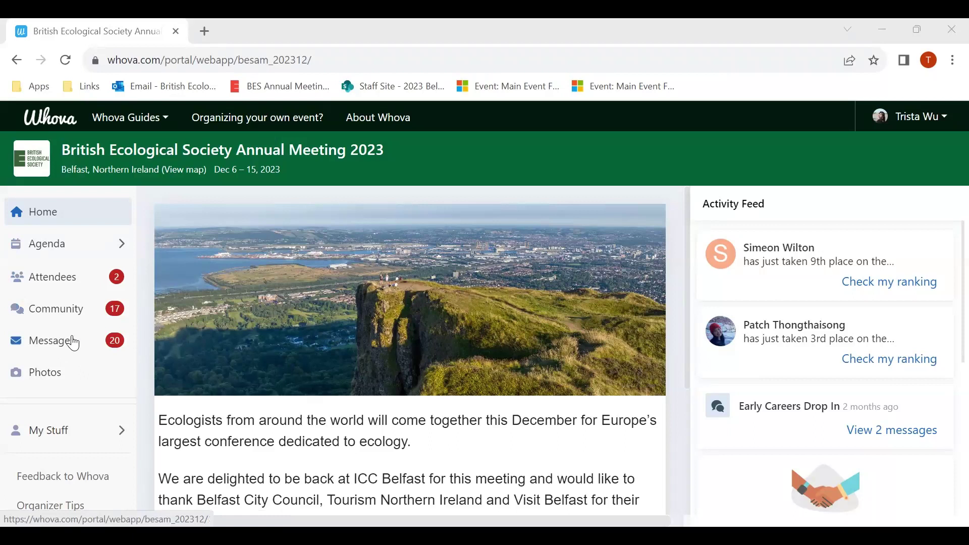
scroll(71, 342, "down", 2)
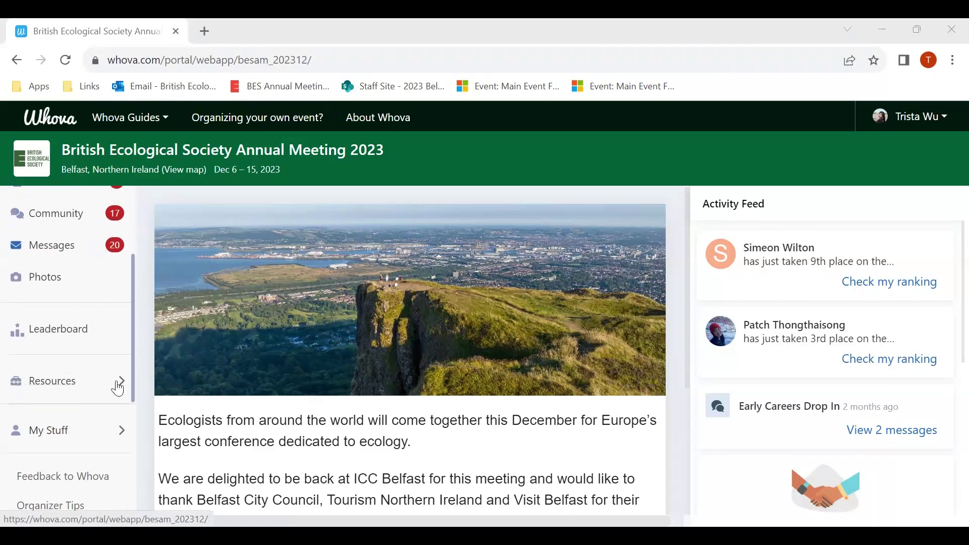
Expand Resources in the sidebar to list Session Q&A, Exhibitors, Twitter and Whova Guides.
left_click(113, 388)
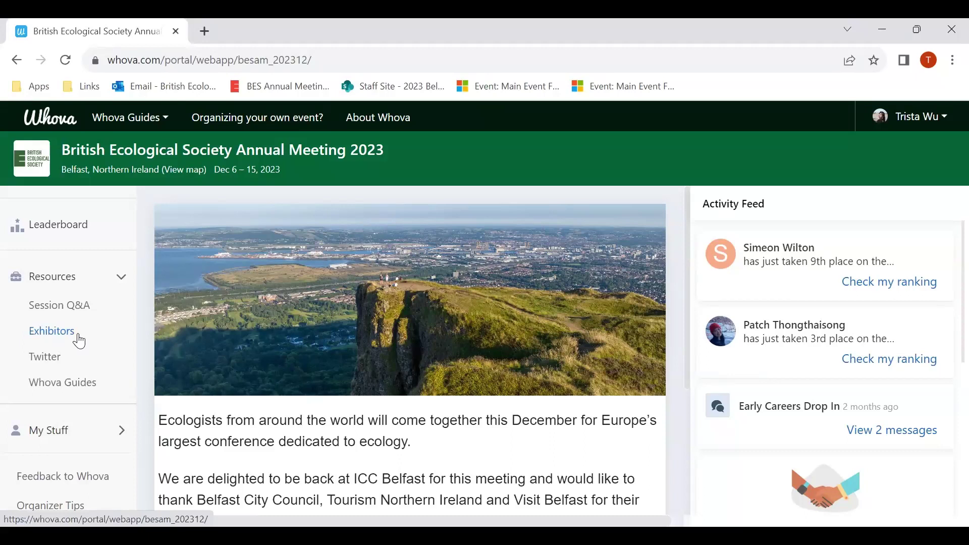
left_click(79, 338)
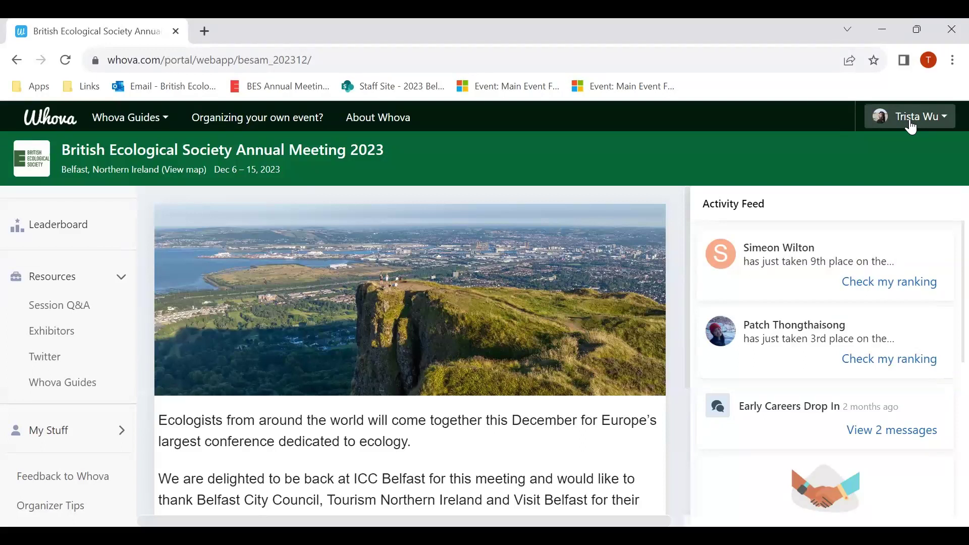
Open My Profile, open and cancel the name and photo editor, then open Attendees.
left_click(911, 127)
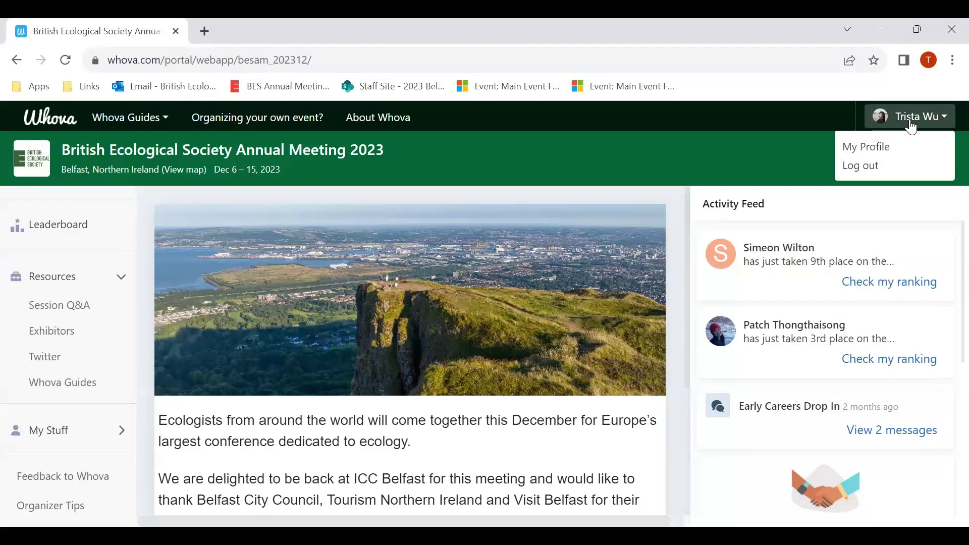
left_click(903, 148)
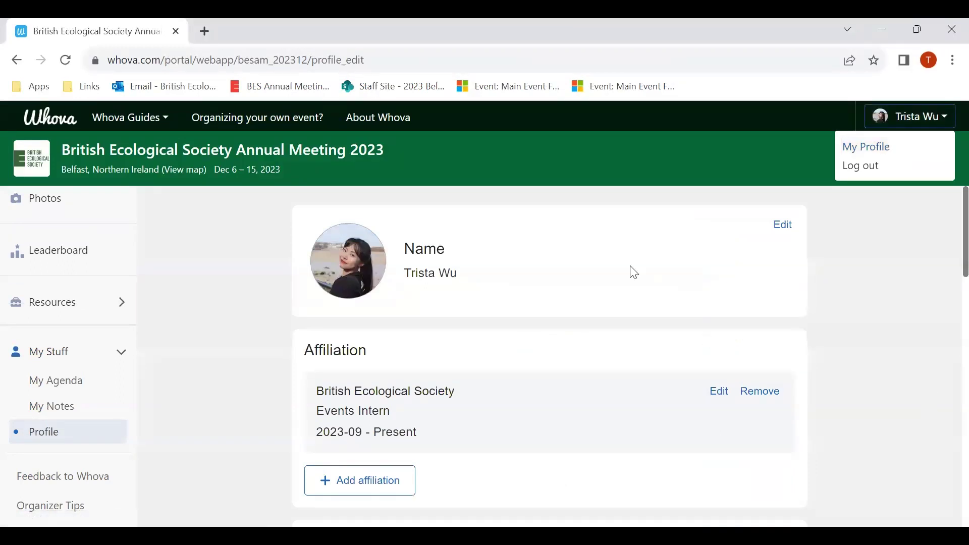
left_click(783, 226)
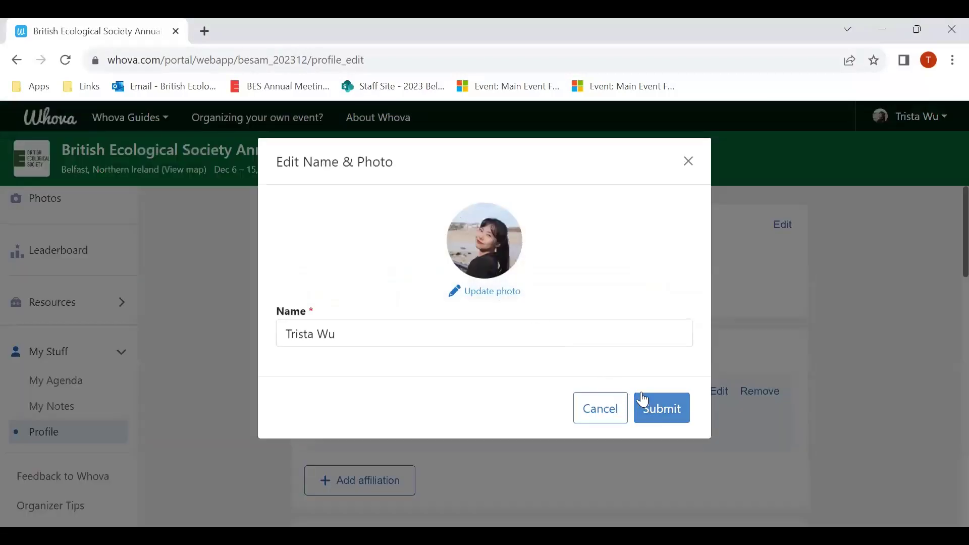
left_click(688, 161)
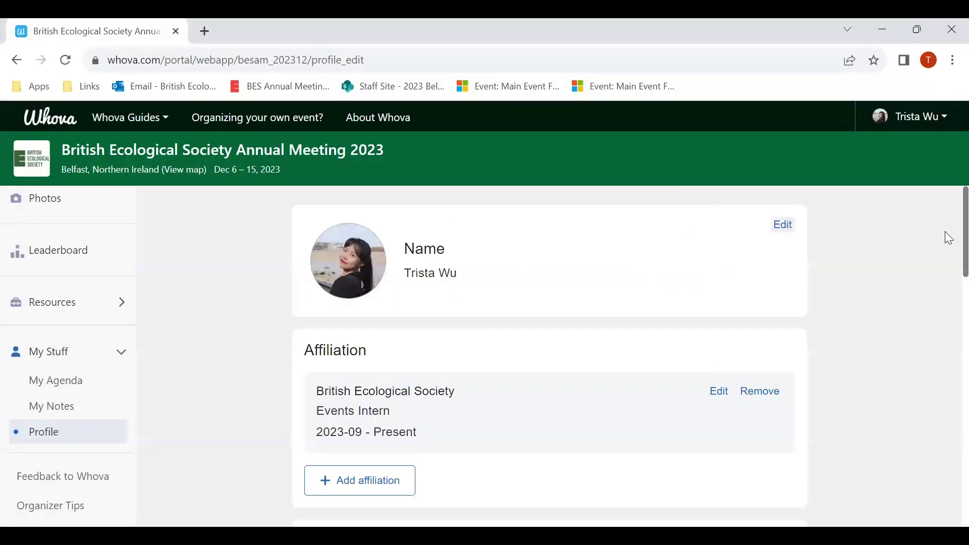
scroll(946, 250, "down", 1)
scroll(945, 265, "down", 1)
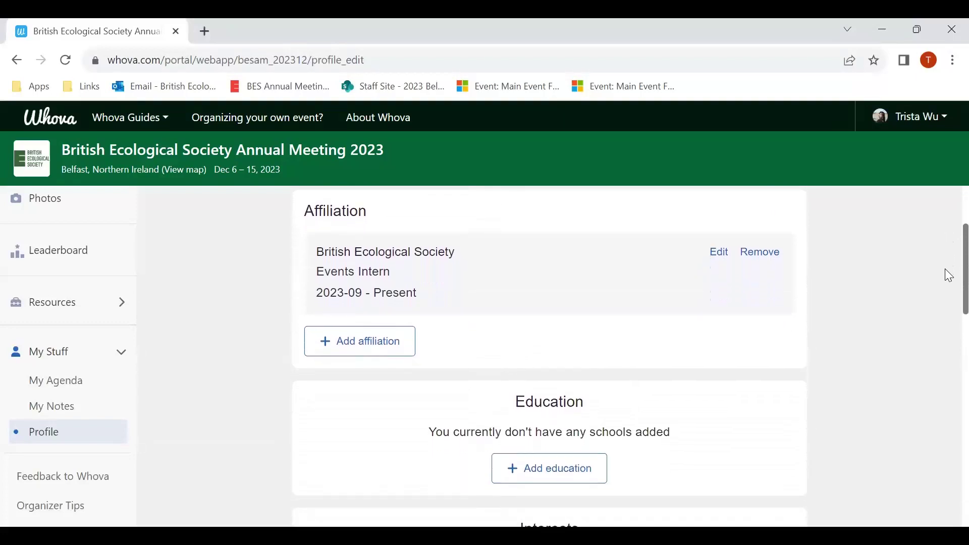
scroll(945, 273, "down", 1)
scroll(945, 288, "down", 2)
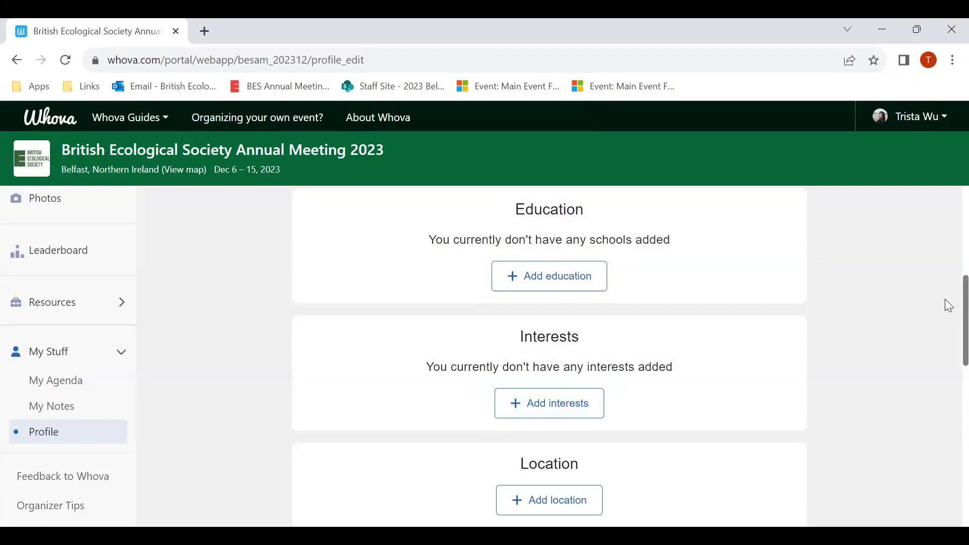
scroll(946, 303, "down", 1)
scroll(946, 317, "down", 1)
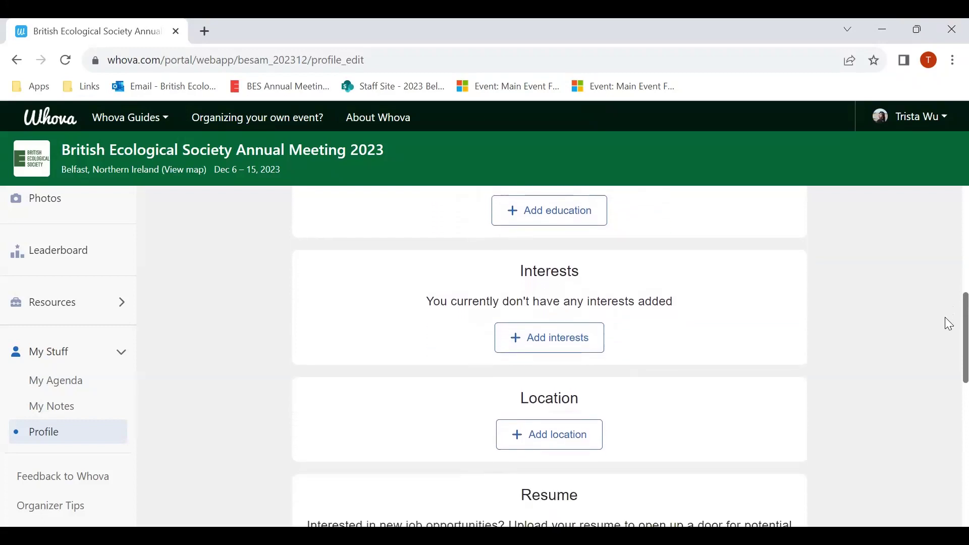
scroll(946, 325, "down", 1)
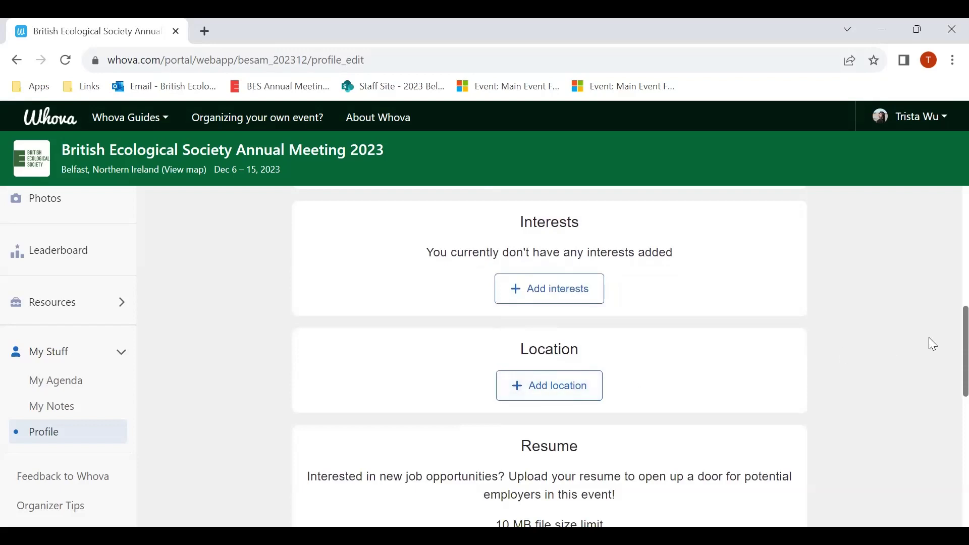
scroll(945, 348, "down", 1)
scroll(944, 371, "down", 2)
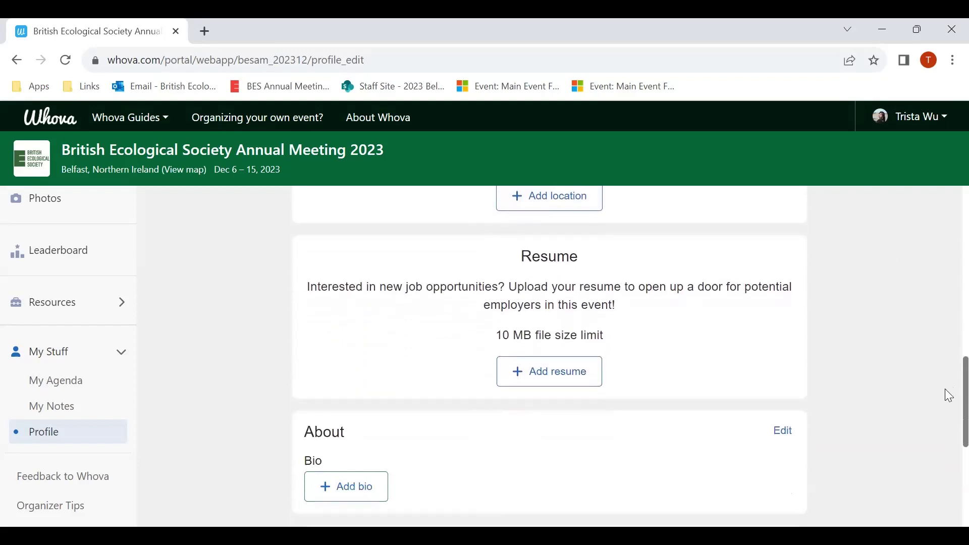
scroll(944, 396, "down", 1)
scroll(945, 407, "down", 1)
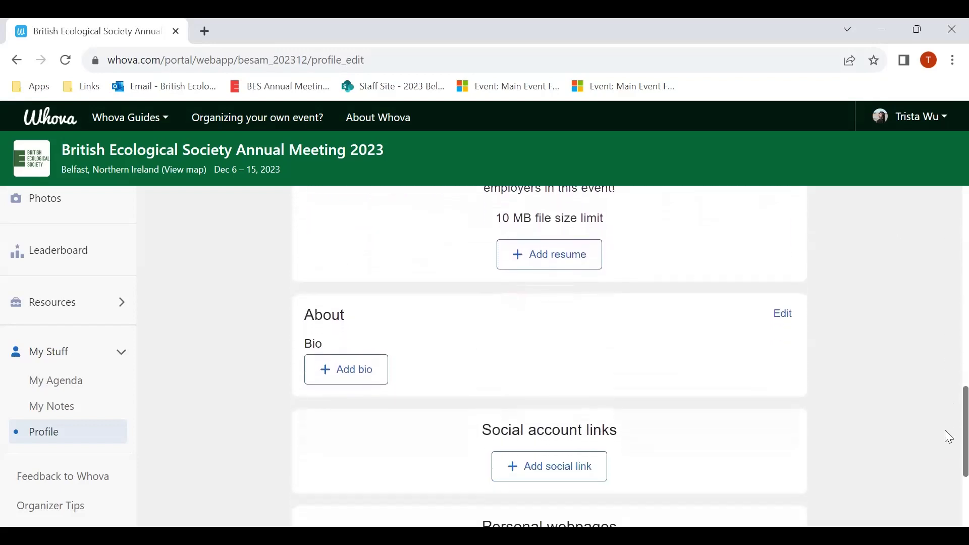
scroll(945, 435, "down", 1)
scroll(945, 470, "down", 1)
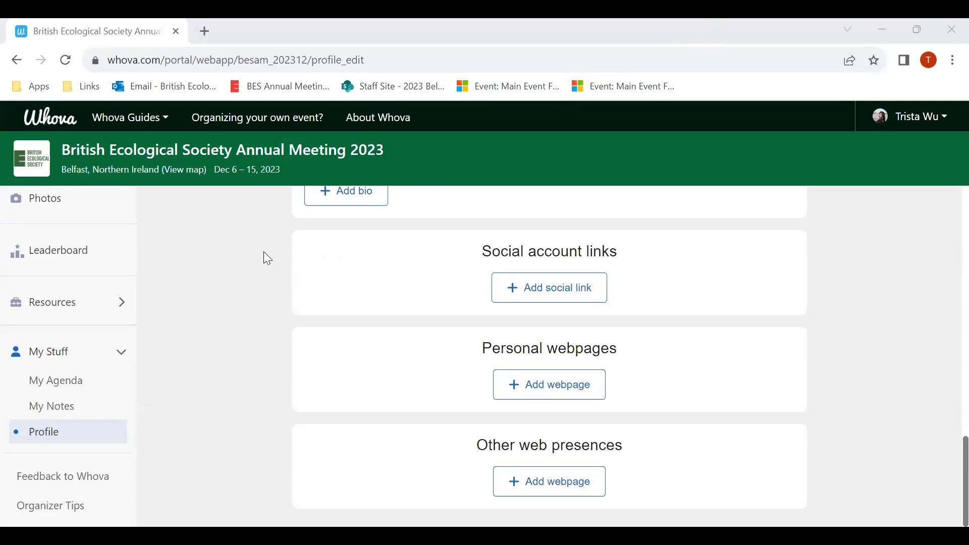
scroll(96, 297, "up", 2)
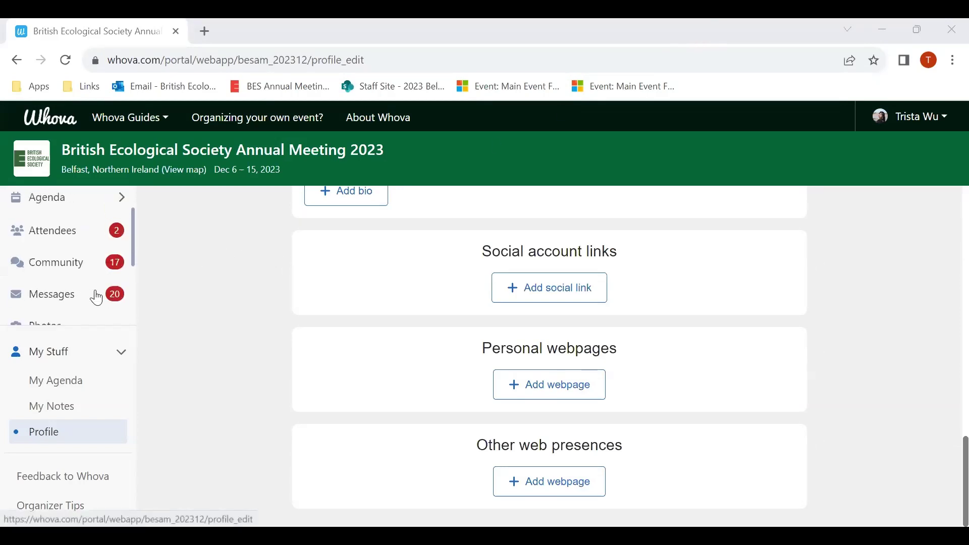
scroll(60, 281, "up", 1)
left_click(64, 278)
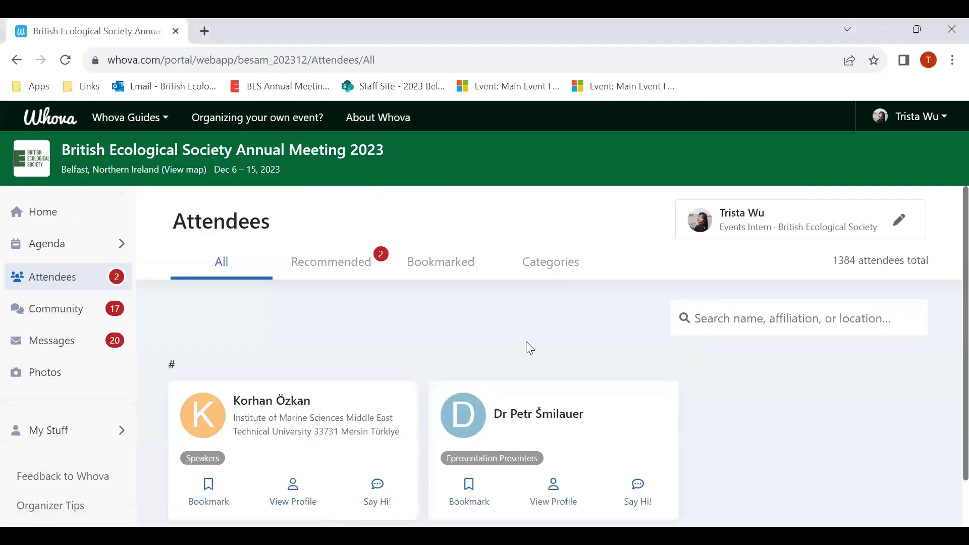
Browse Recommended and Bookmarked attendees, opening a bookmarked profile's Say Hi! and dismissing it.
left_click(735, 324)
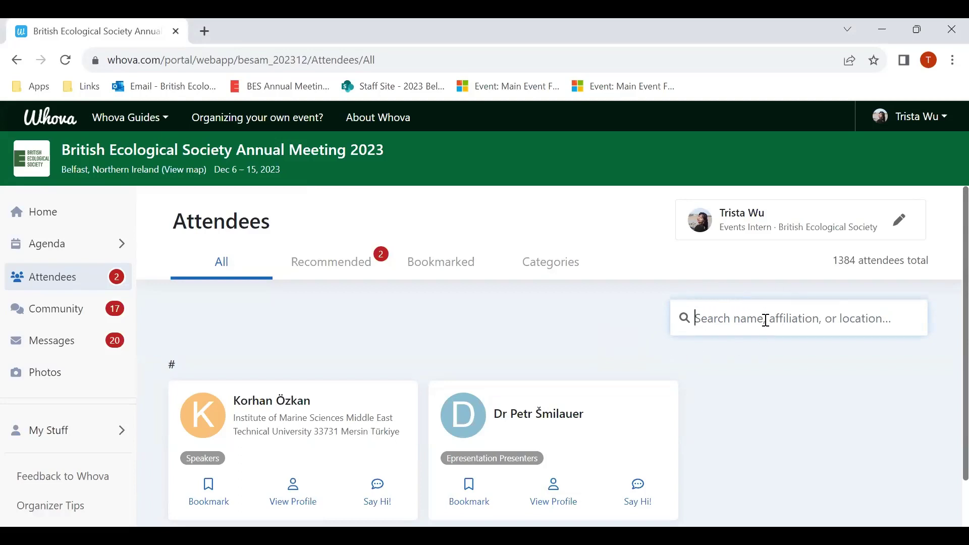
left_click(324, 266)
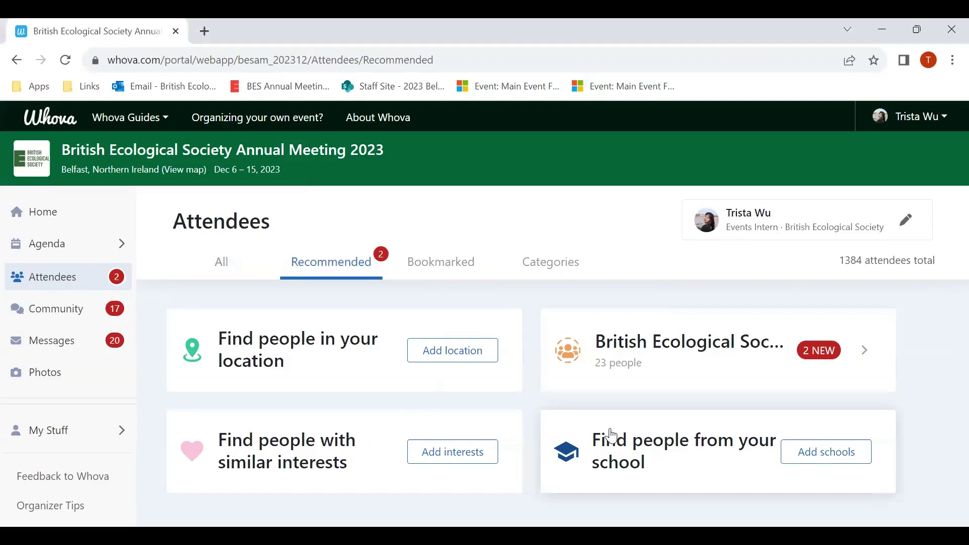
left_click(425, 265)
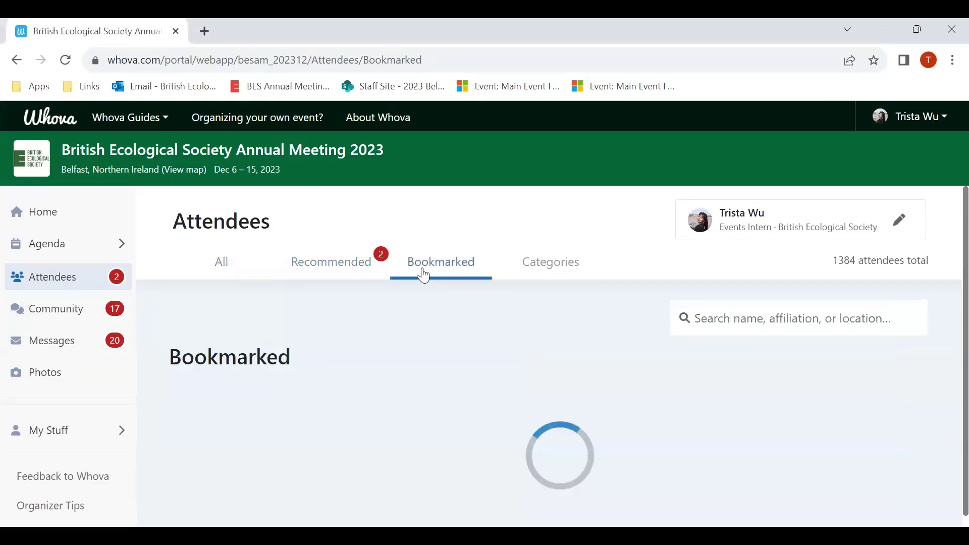
left_click(330, 409)
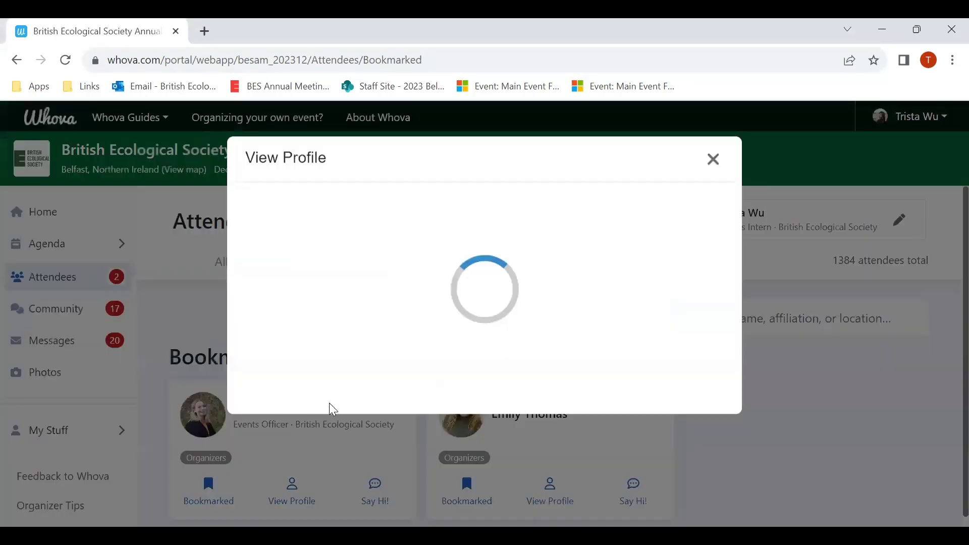
left_click(452, 287)
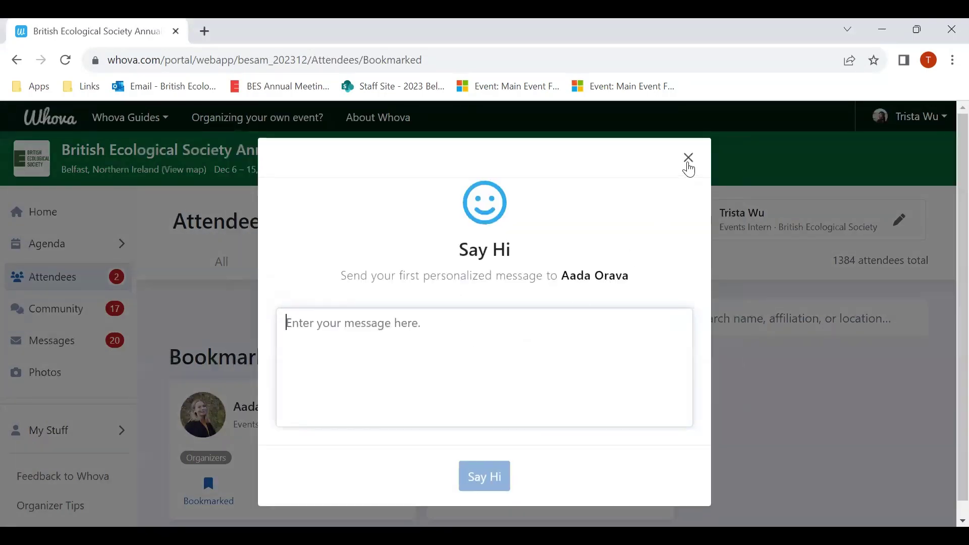
left_click(689, 158)
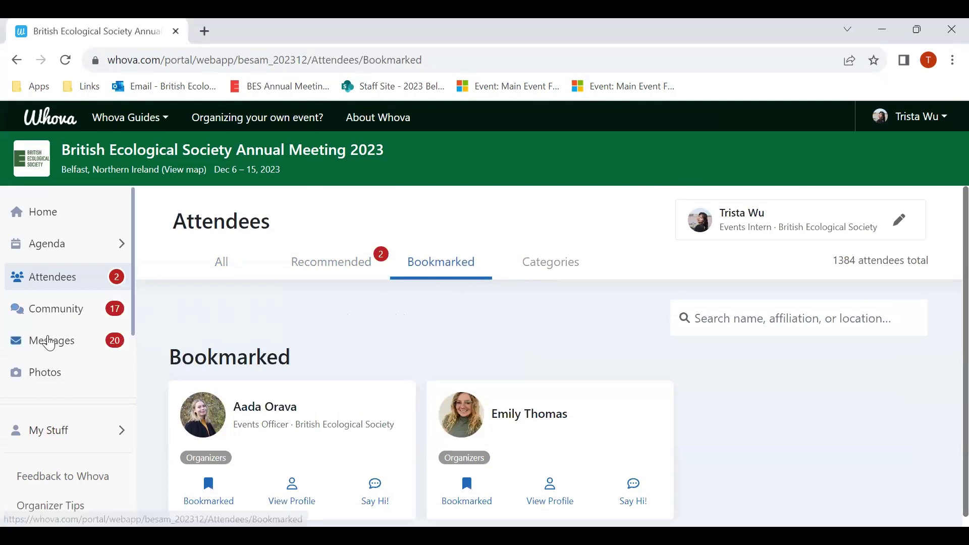
Open the Messages panel and view the conversation with a bookmarked organizer.
left_click(49, 341)
left_click(247, 265)
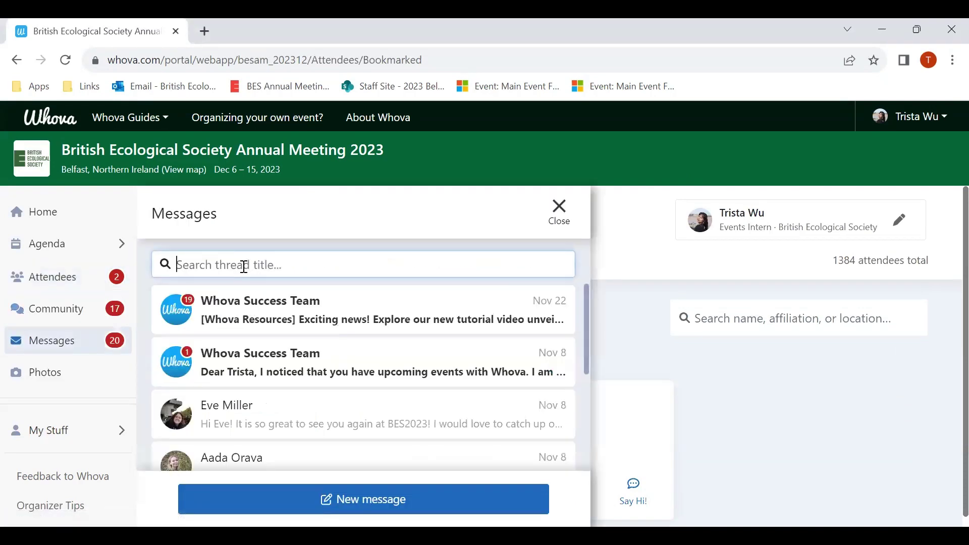
left_click(282, 457)
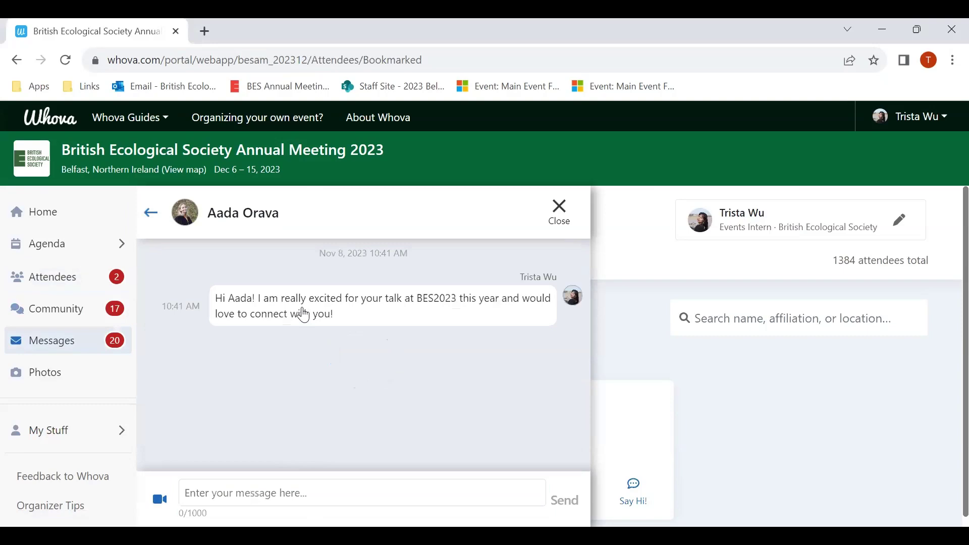
left_click(153, 219)
scroll(273, 353, "down", 5)
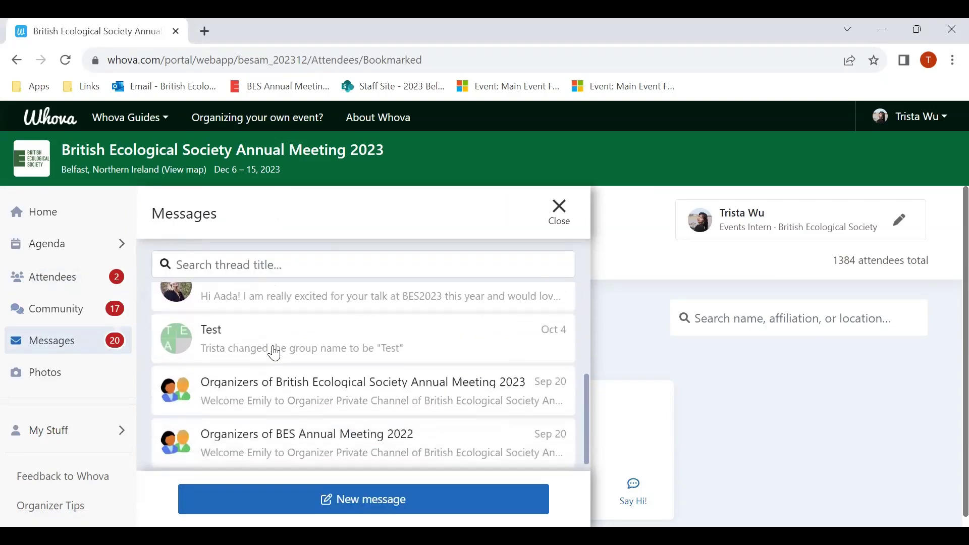
scroll(273, 349, "up", 10)
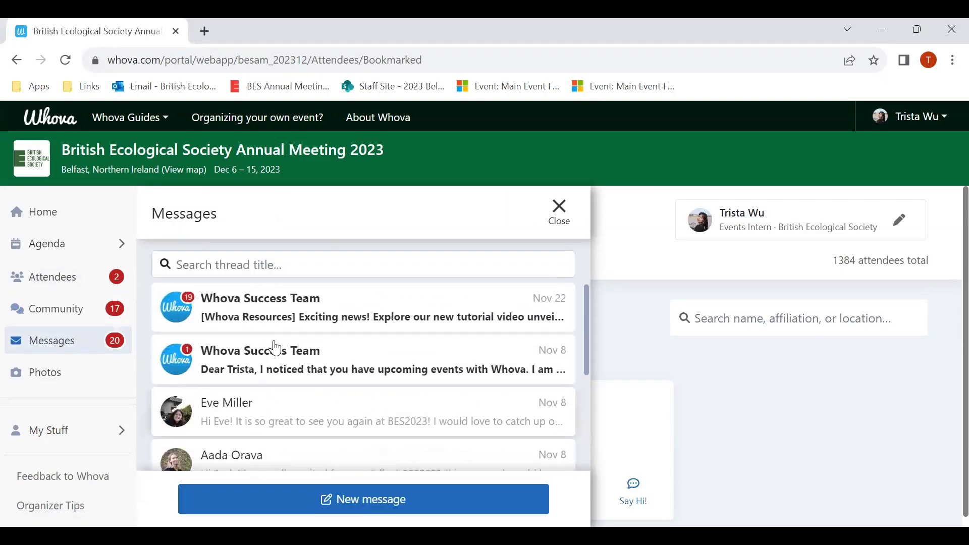
left_click(387, 504)
type("aada")
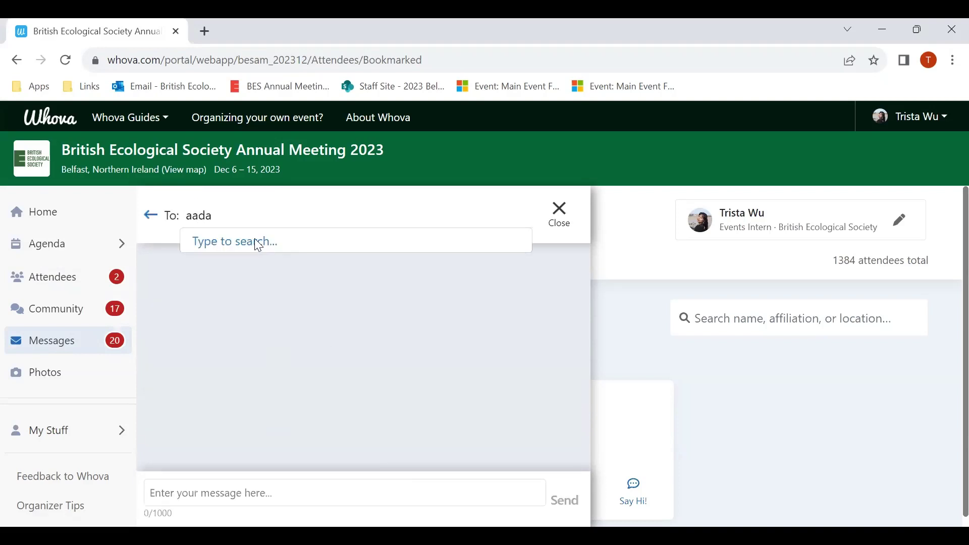
left_click(261, 253)
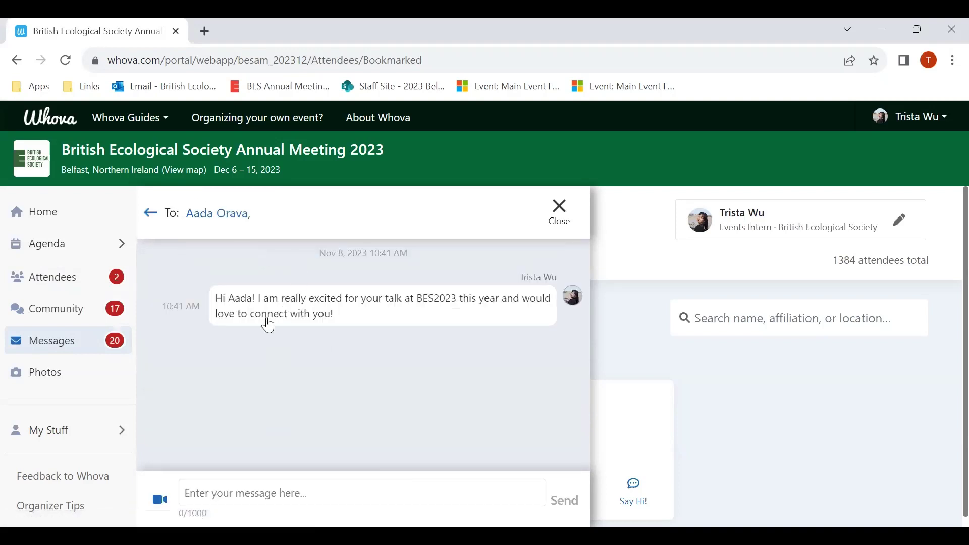
left_click(559, 212)
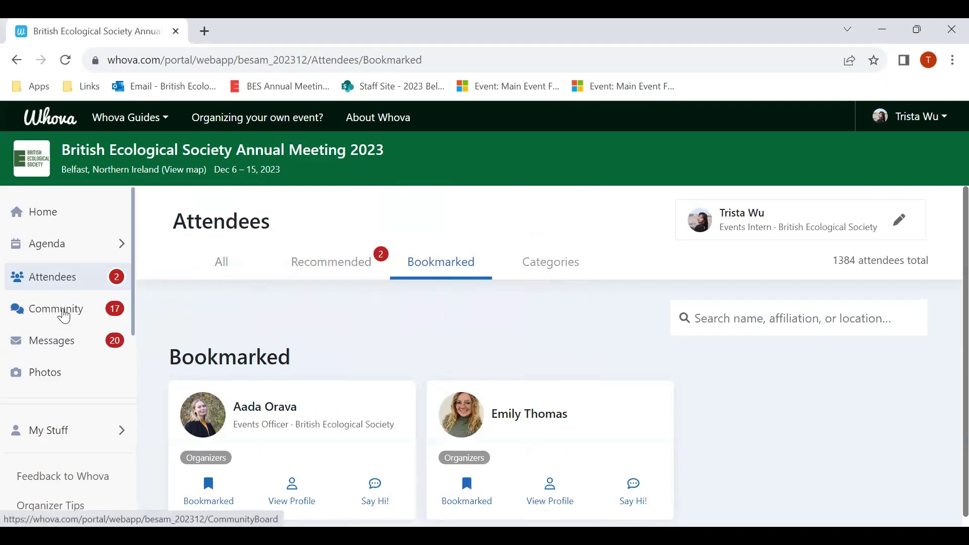
Browse the Community board's 16 topics, then go to the Agenda sessions.
left_click(61, 307)
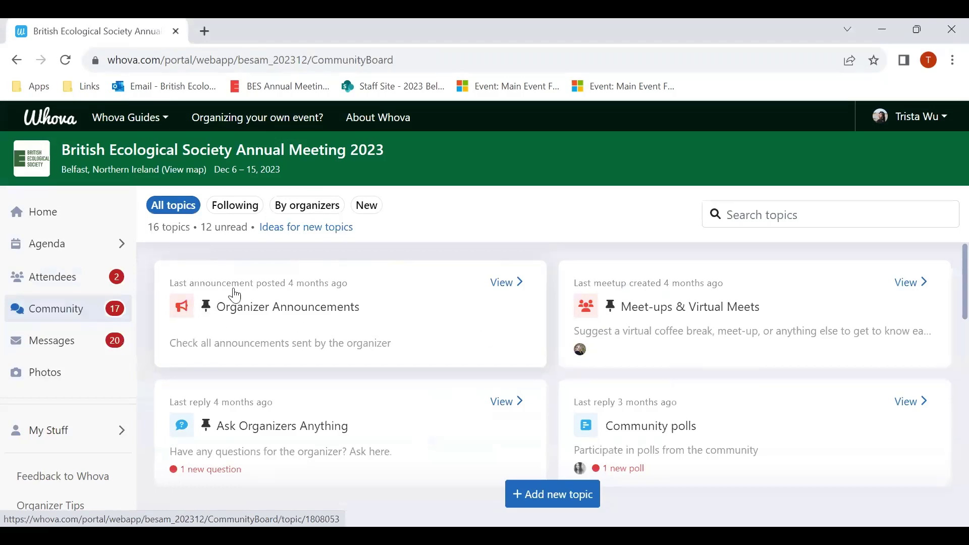
scroll(281, 341, "down", 3)
scroll(281, 341, "down", 2)
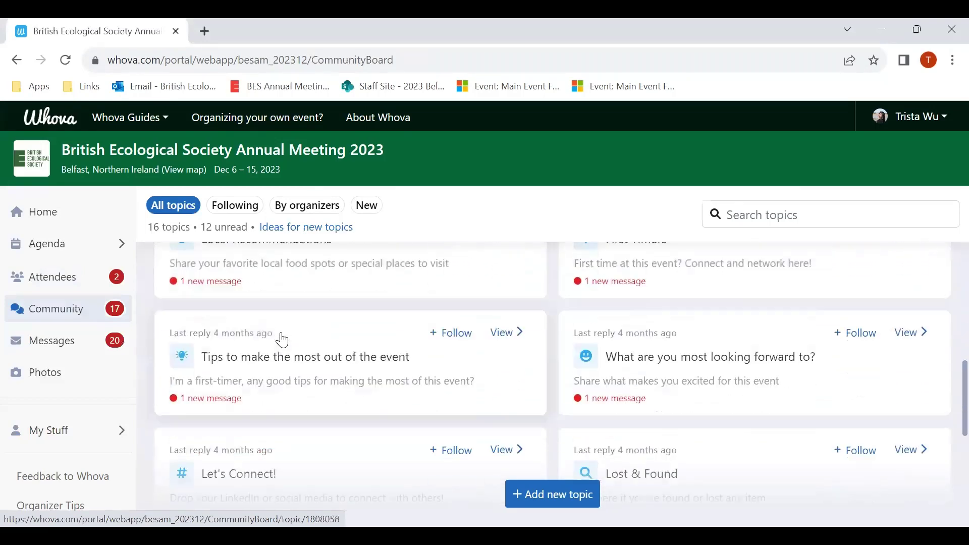
scroll(281, 341, "down", 2)
scroll(281, 337, "down", 2)
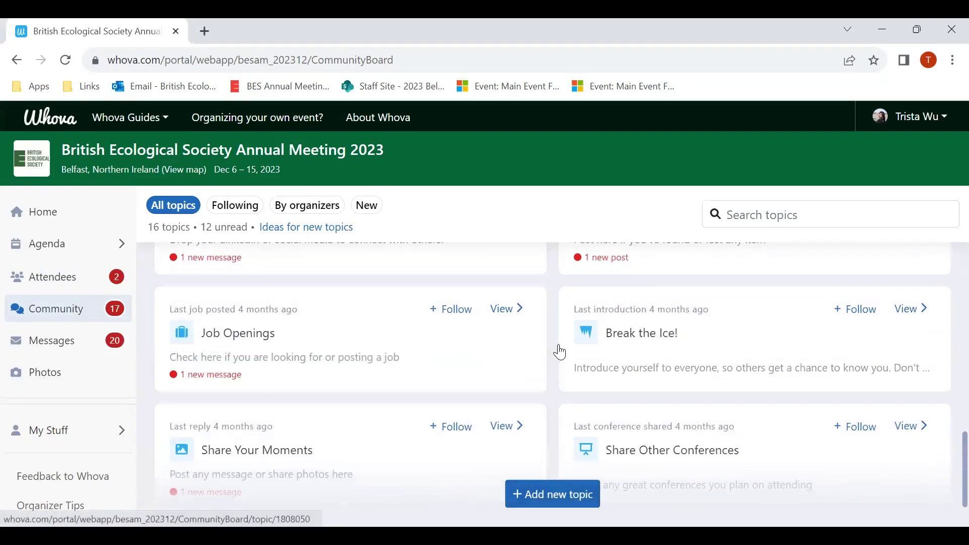
scroll(555, 352, "down", 1)
scroll(558, 350, "up", 3)
scroll(558, 351, "up", 4)
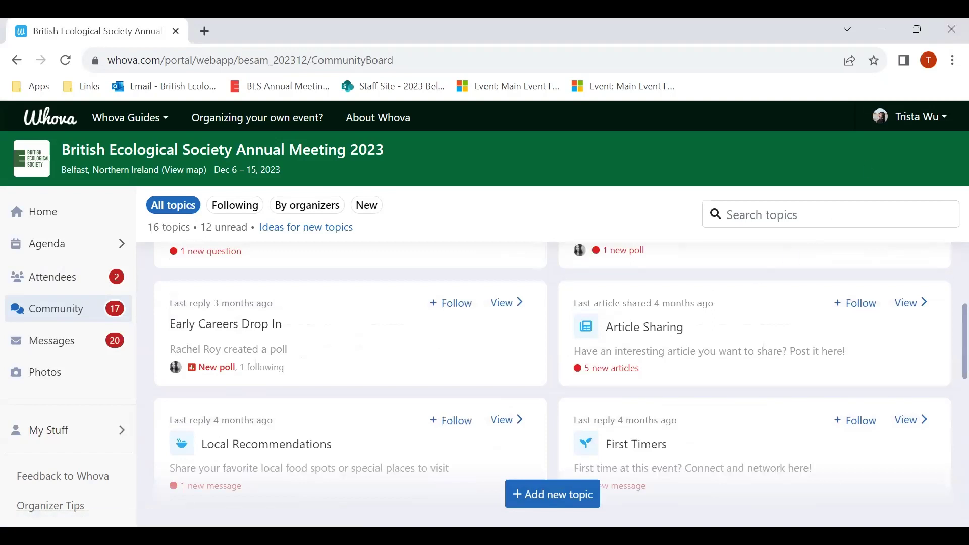
scroll(434, 319, "up", 1)
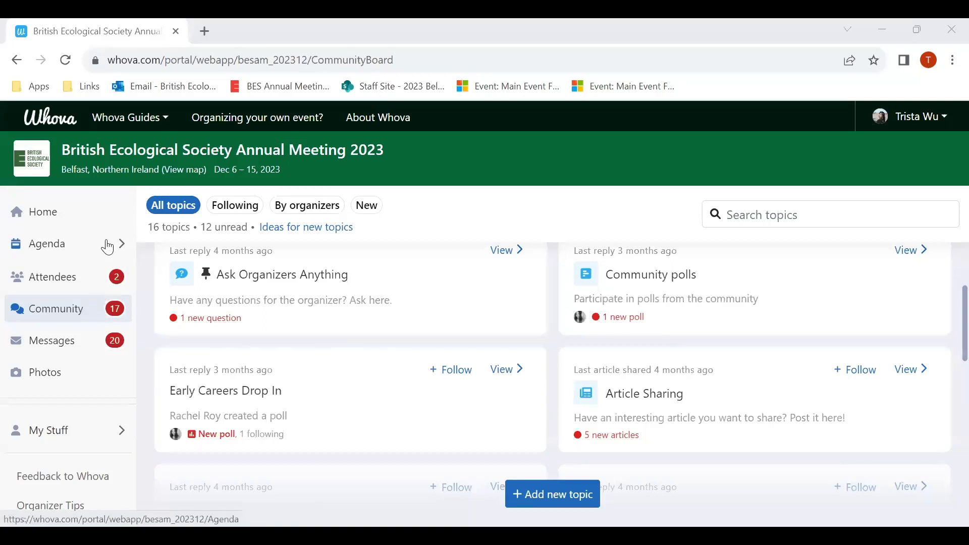
left_click(90, 249)
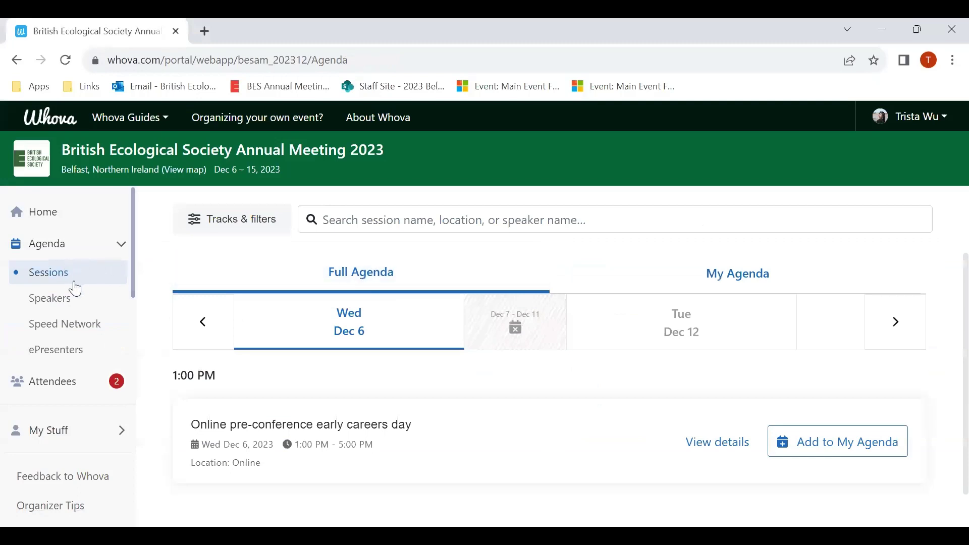
Page through the agenda from Tue Dec 12 to Fri Dec 15, ending on Thu Dec 14.
left_click(658, 338)
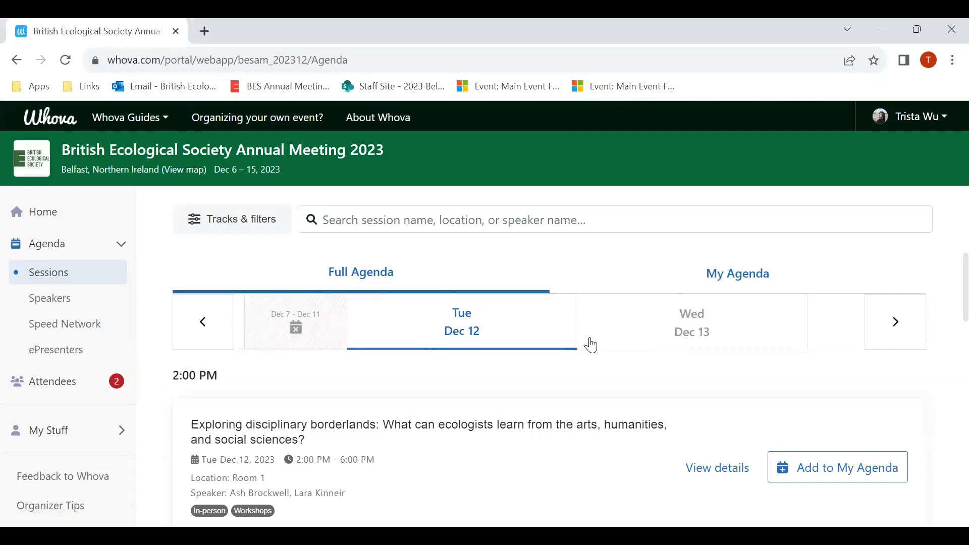
scroll(591, 345, "down", 2)
scroll(591, 345, "down", 2)
scroll(591, 344, "up", 1)
scroll(591, 345, "down", 2)
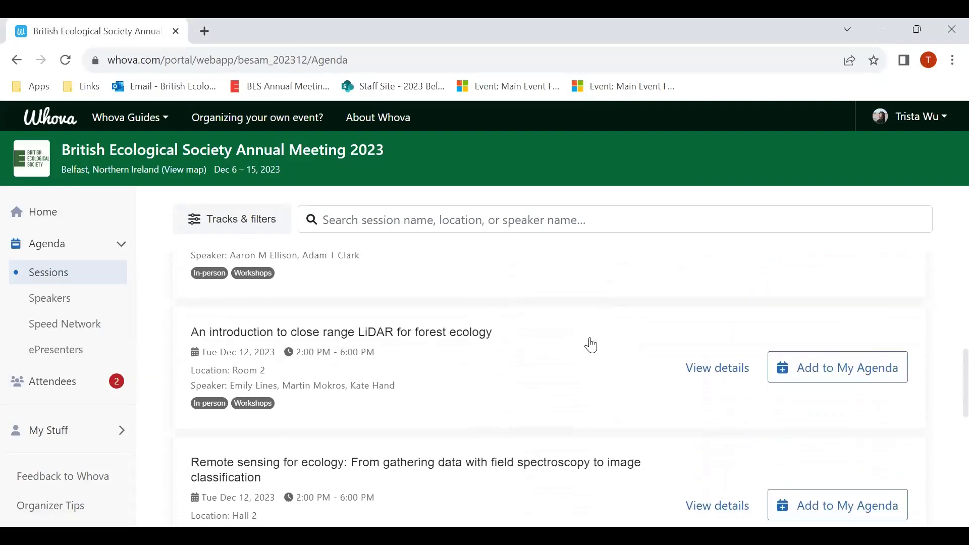
scroll(590, 344, "down", 3)
scroll(591, 344, "down", 2)
scroll(591, 345, "down", 1)
scroll(591, 344, "up", 8)
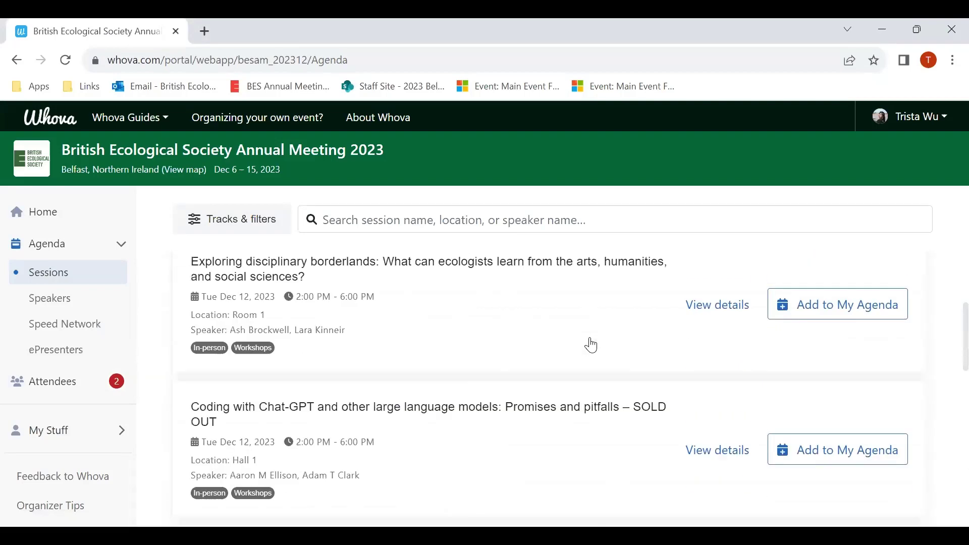
scroll(590, 345, "up", 2)
left_click(628, 336)
scroll(624, 367, "down", 3)
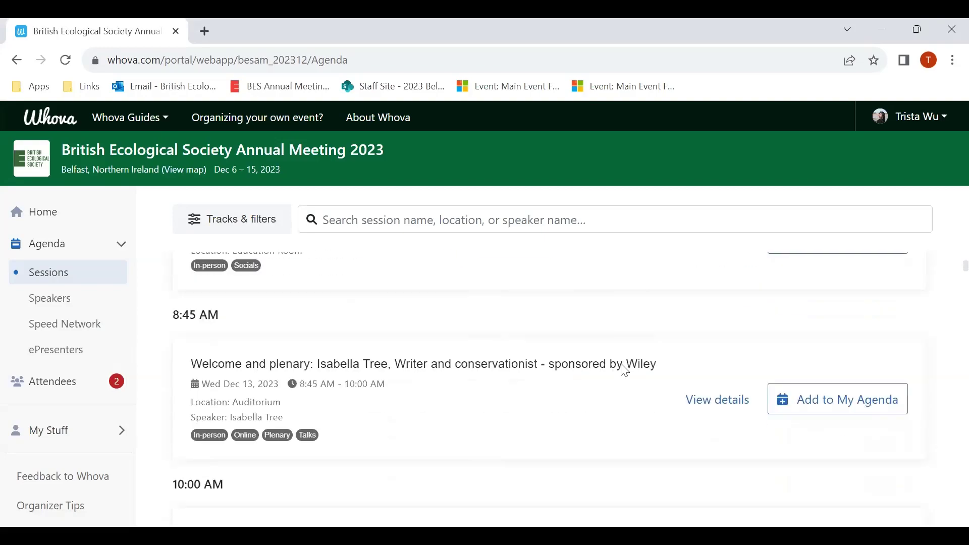
scroll(622, 369, "down", 3)
scroll(623, 370, "down", 2)
scroll(623, 370, "down", 2)
scroll(622, 370, "down", 2)
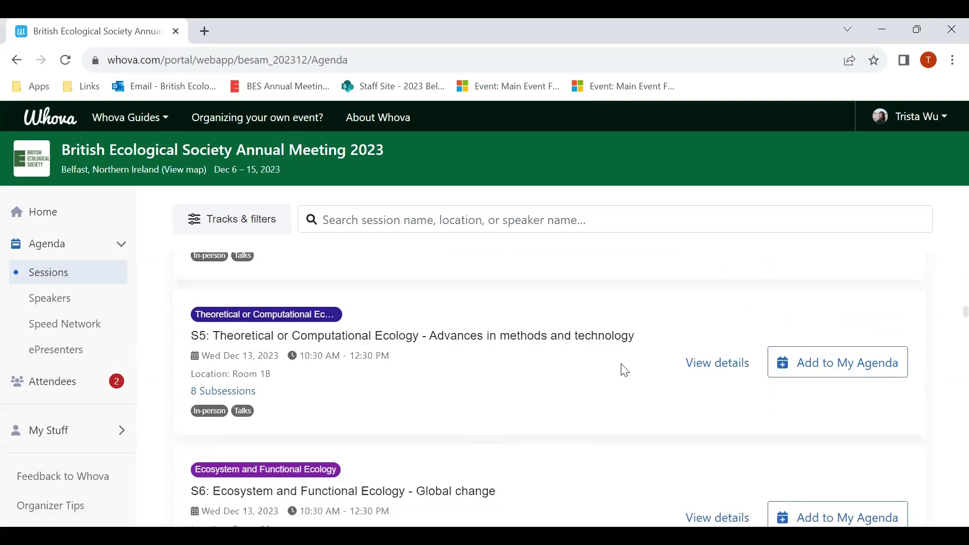
scroll(622, 369, "down", 3)
scroll(623, 370, "down", 3)
scroll(622, 370, "down", 2)
scroll(623, 370, "down", 3)
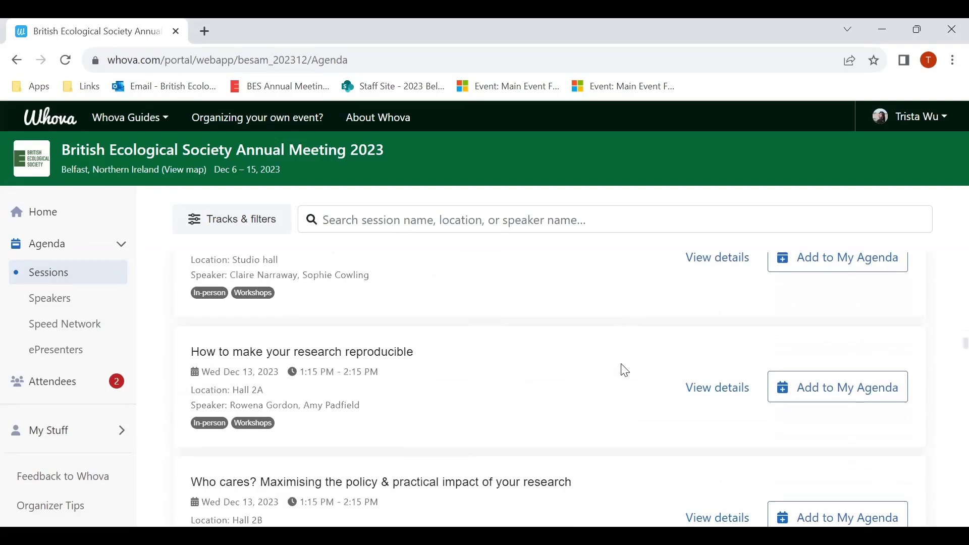
scroll(622, 369, "up", 4)
scroll(623, 369, "up", 3)
scroll(623, 370, "up", 3)
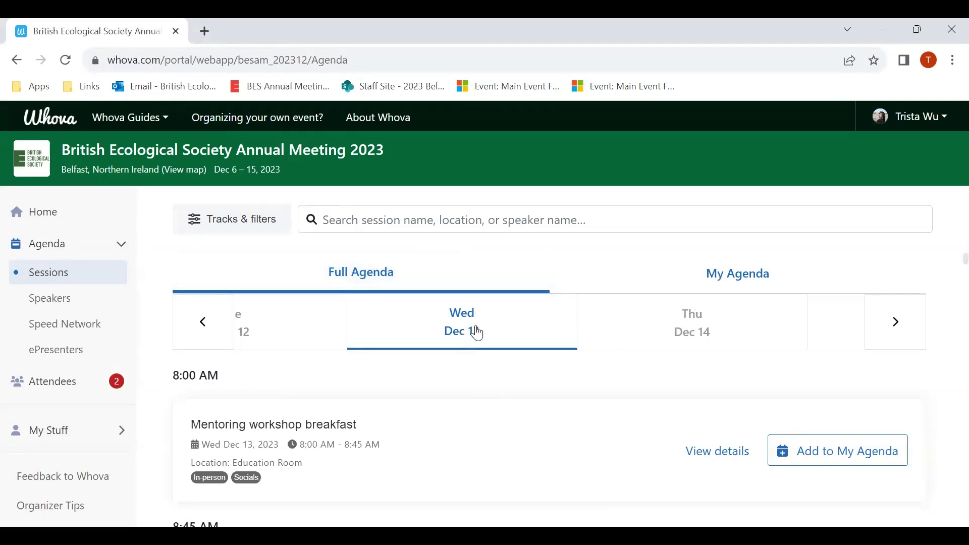
left_click(657, 329)
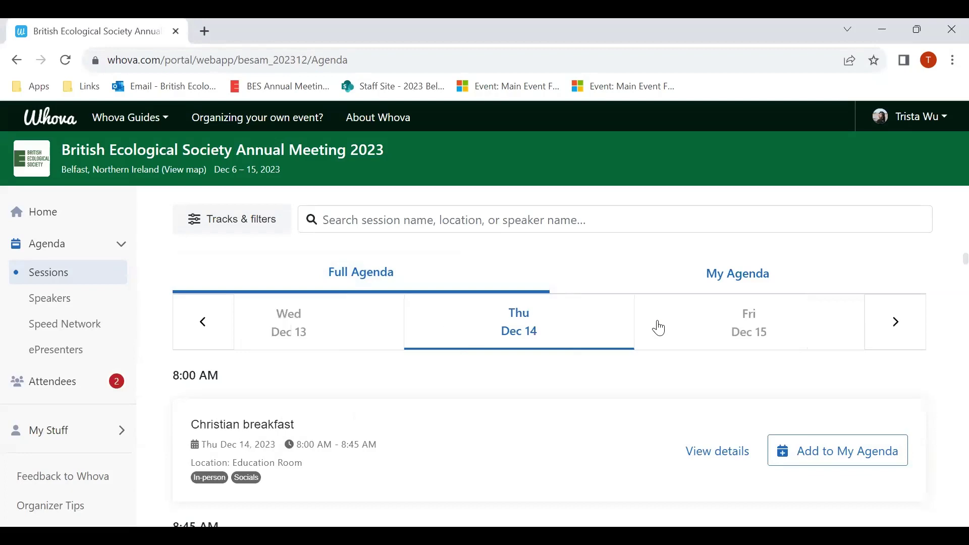
left_click(704, 328)
left_click(547, 336)
Filter the agenda to Online-tagged sessions and put focus in the session search.
left_click(251, 229)
scroll(340, 329, "down", 2)
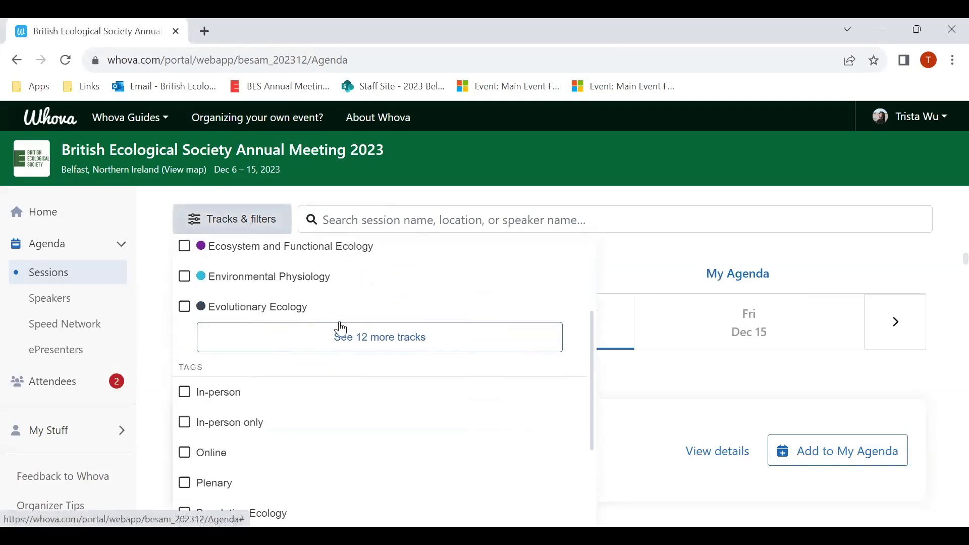
scroll(340, 329, "down", 1)
left_click(184, 377)
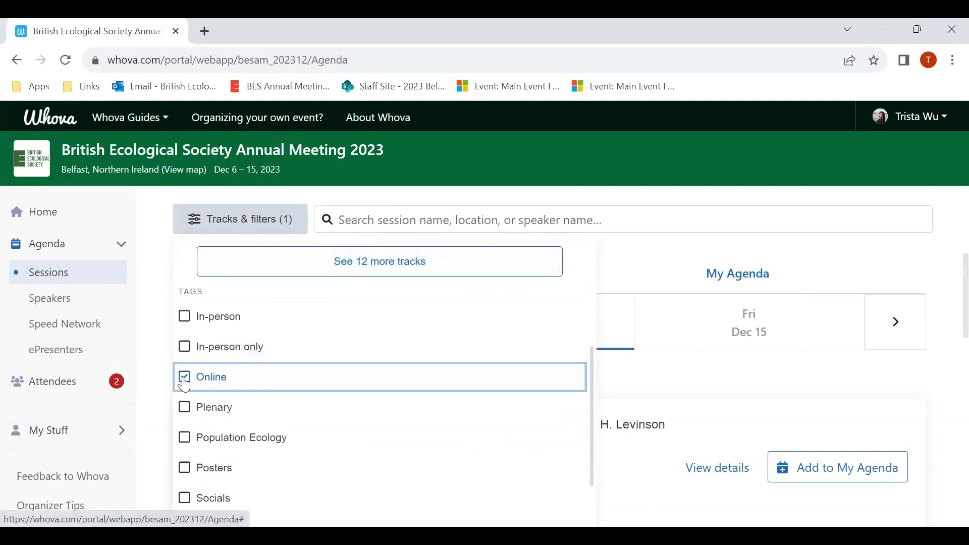
left_click(238, 218)
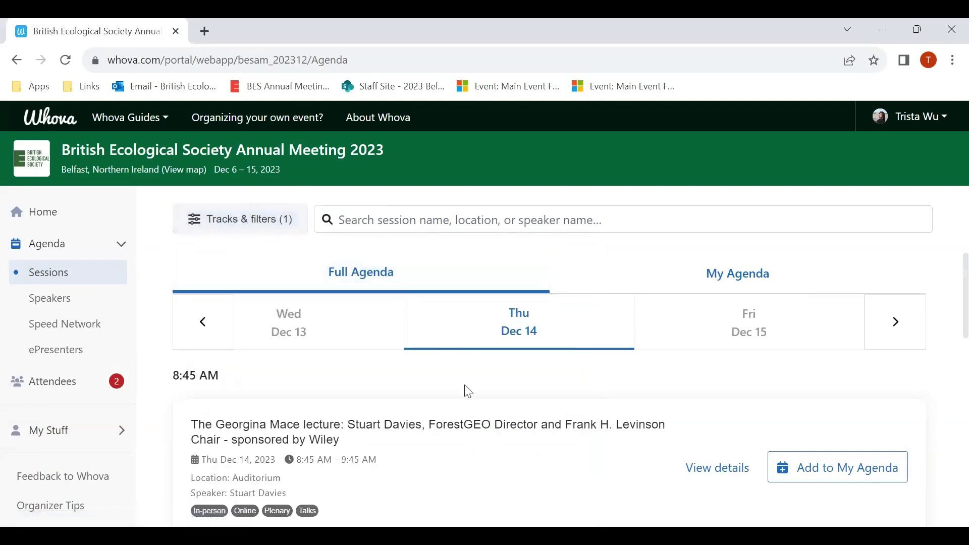
scroll(465, 389, "down", 2)
scroll(465, 389, "down", 3)
scroll(465, 390, "up", 1)
scroll(465, 389, "up", 4)
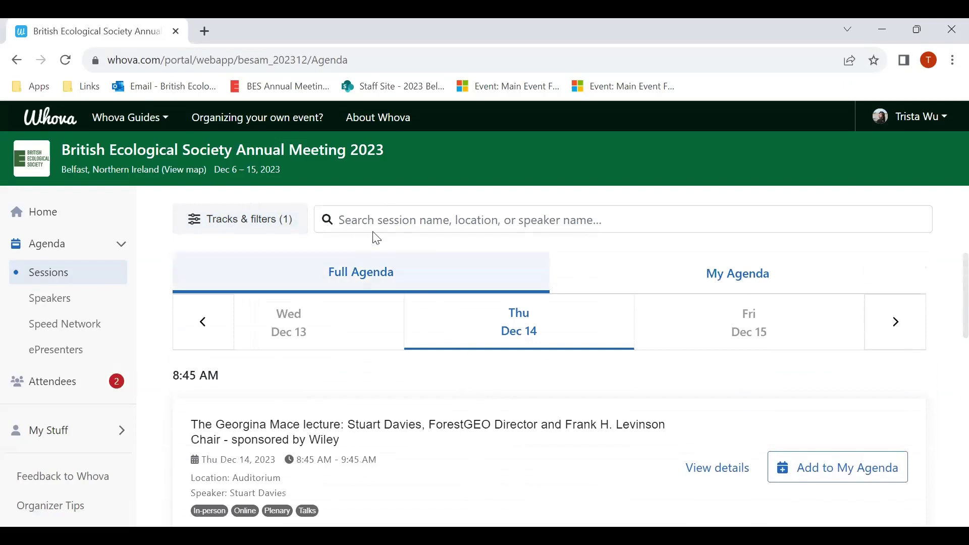
left_click(357, 218)
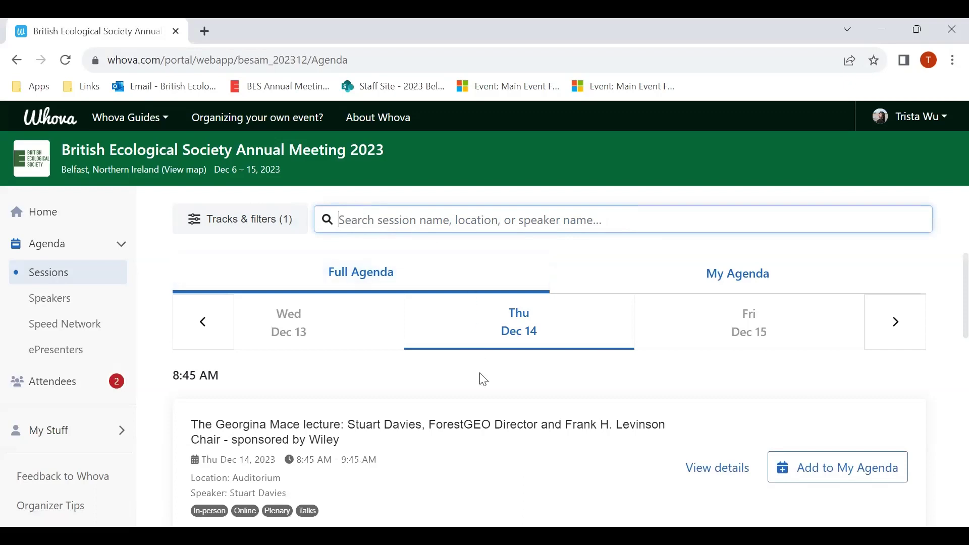
scroll(482, 379, "down", 1)
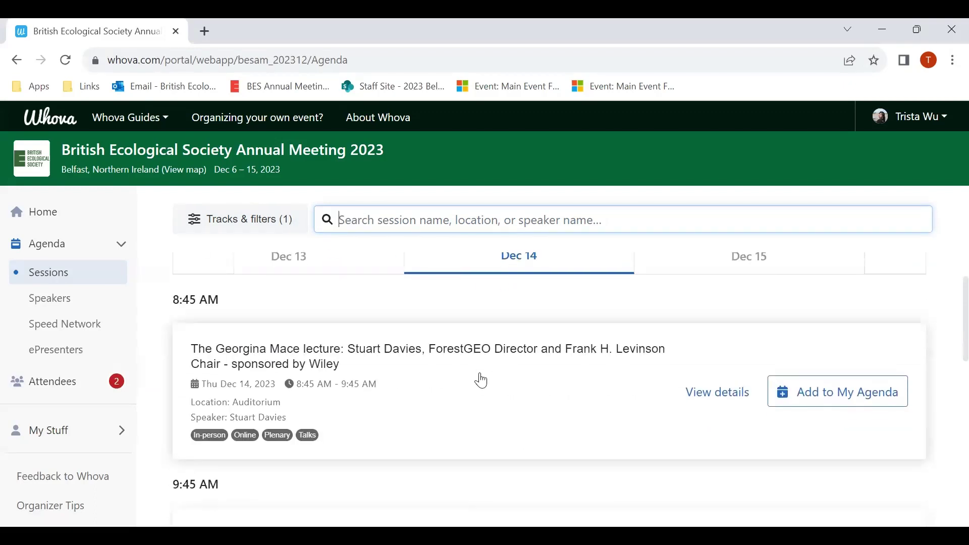
left_click(700, 407)
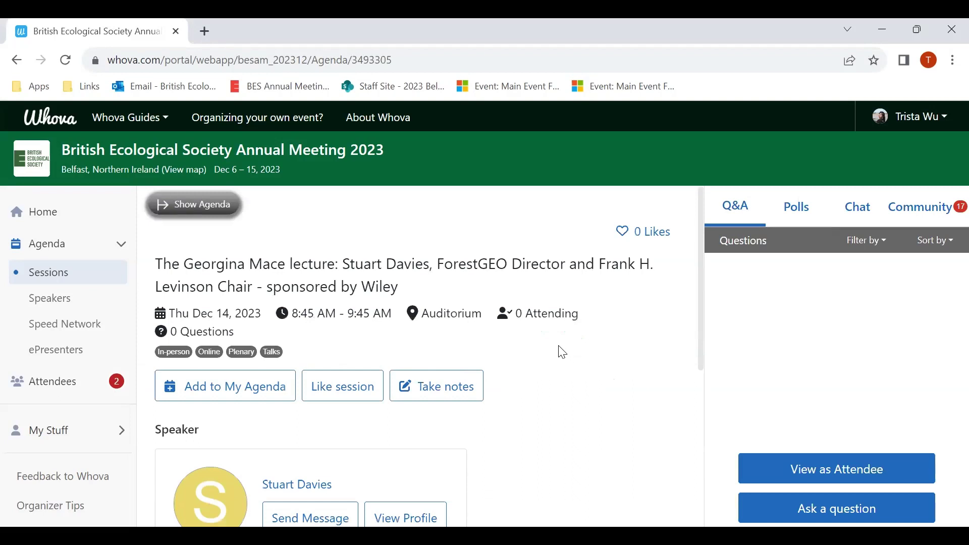
scroll(562, 351, "down", 1)
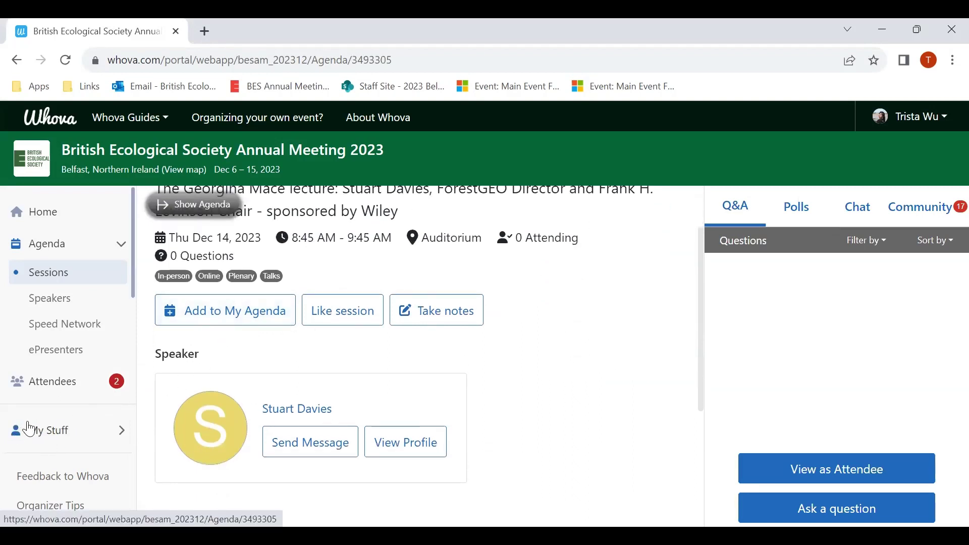
left_click(238, 320)
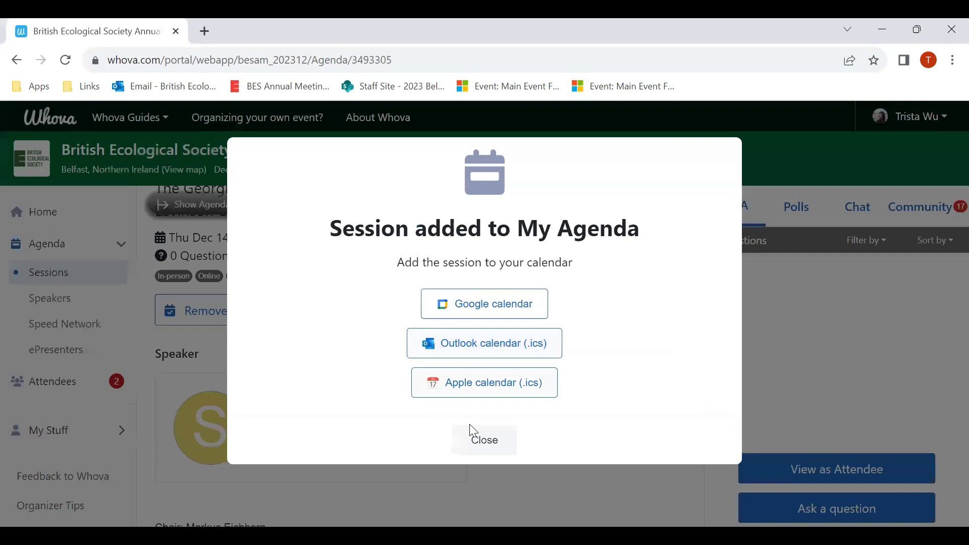
left_click(493, 441)
scroll(350, 379, "up", 2)
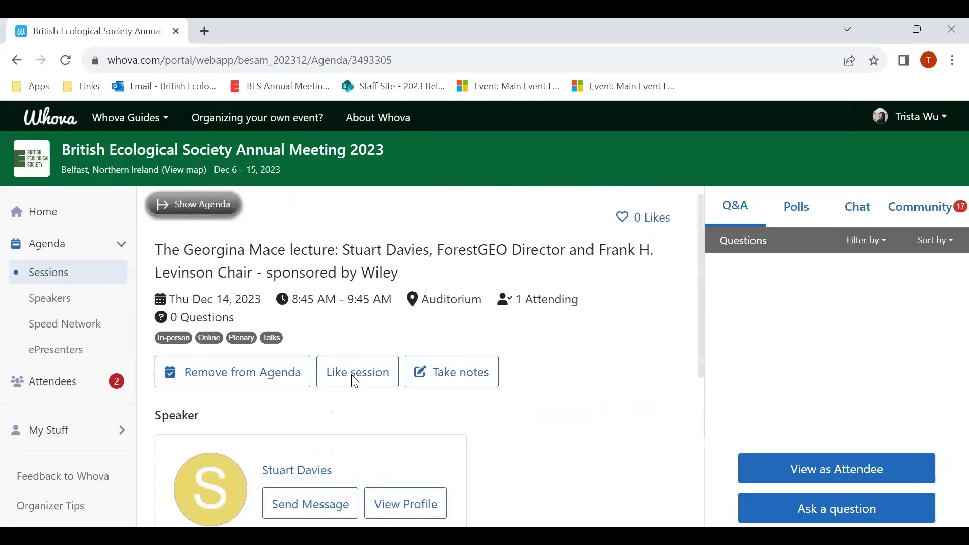
left_click(368, 401)
left_click(458, 400)
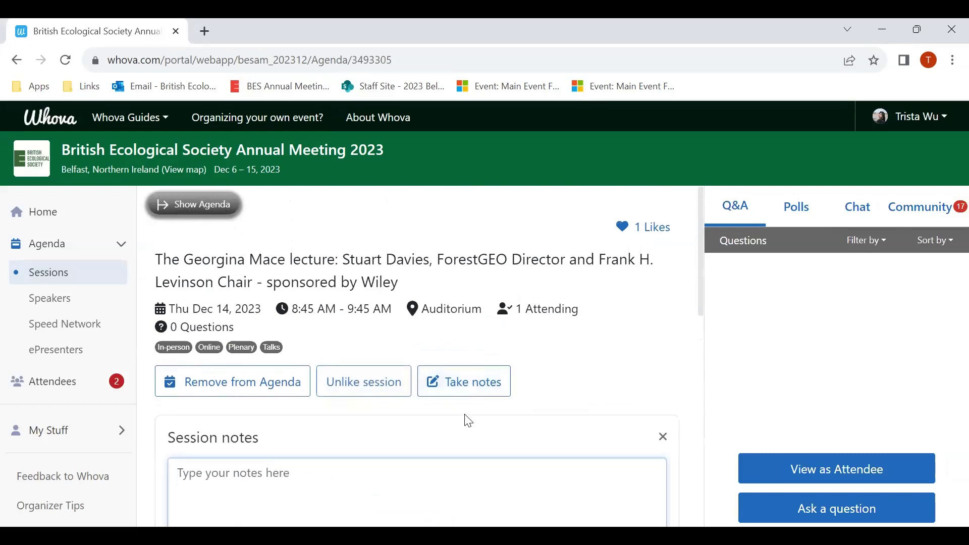
left_click(663, 438)
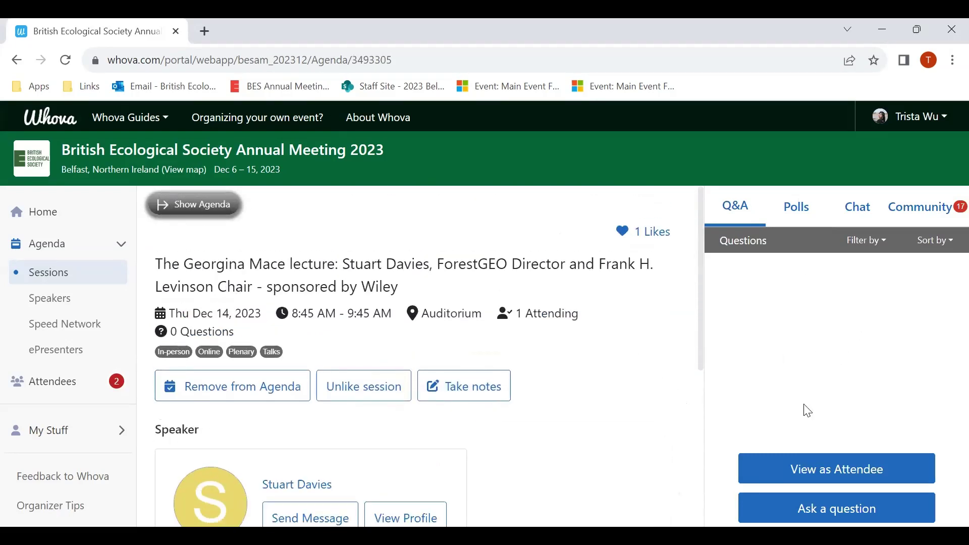
left_click(836, 506)
left_click(805, 322)
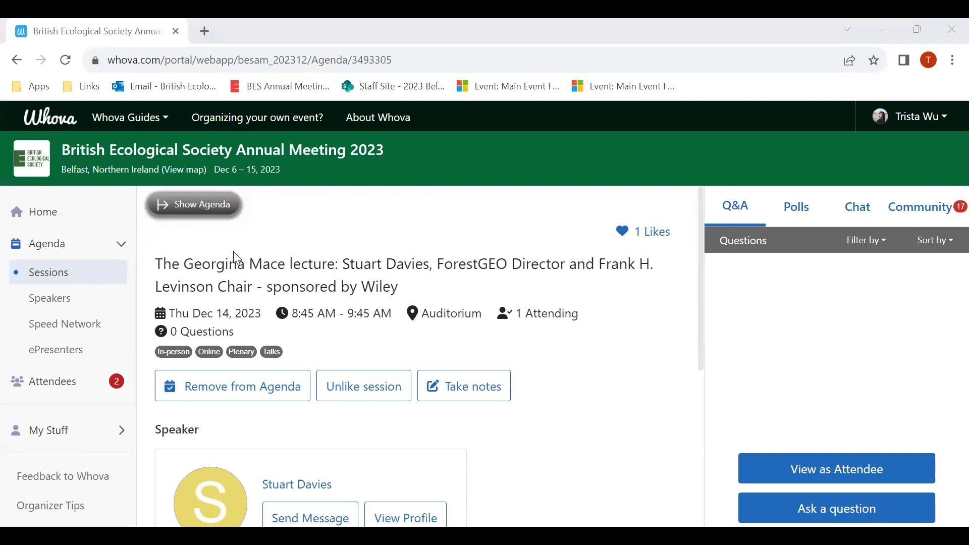
Show ePresenters filtered to Online Poster and search for 'sweet'.
left_click(45, 353)
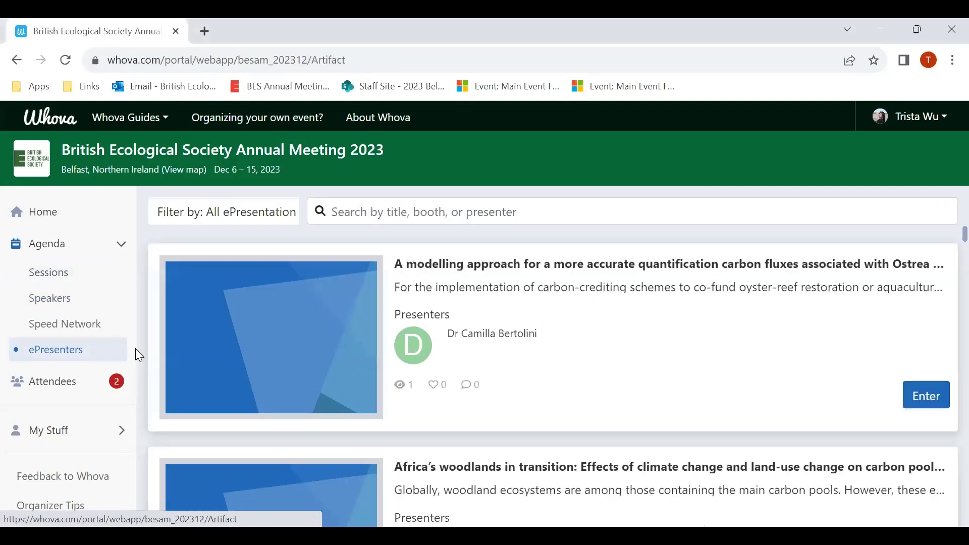
left_click(263, 217)
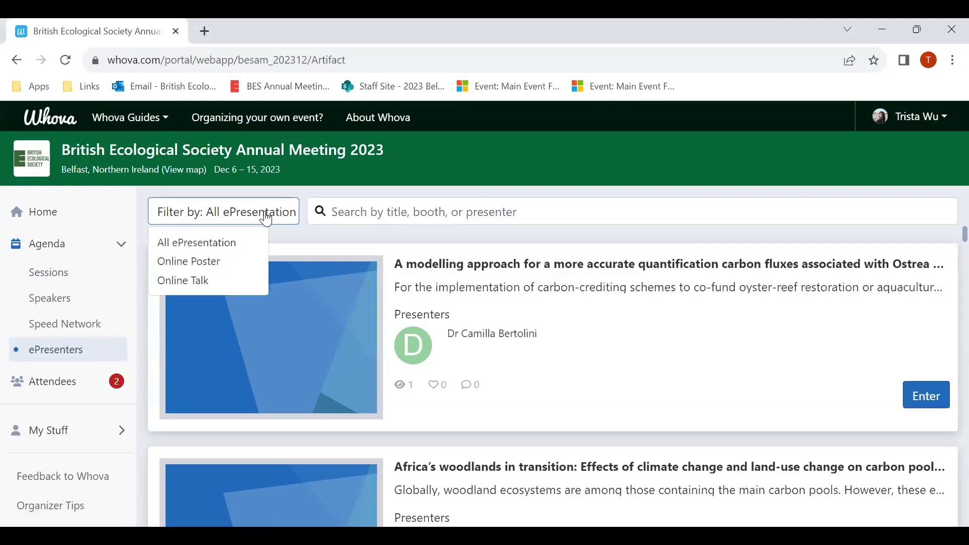
left_click(197, 268)
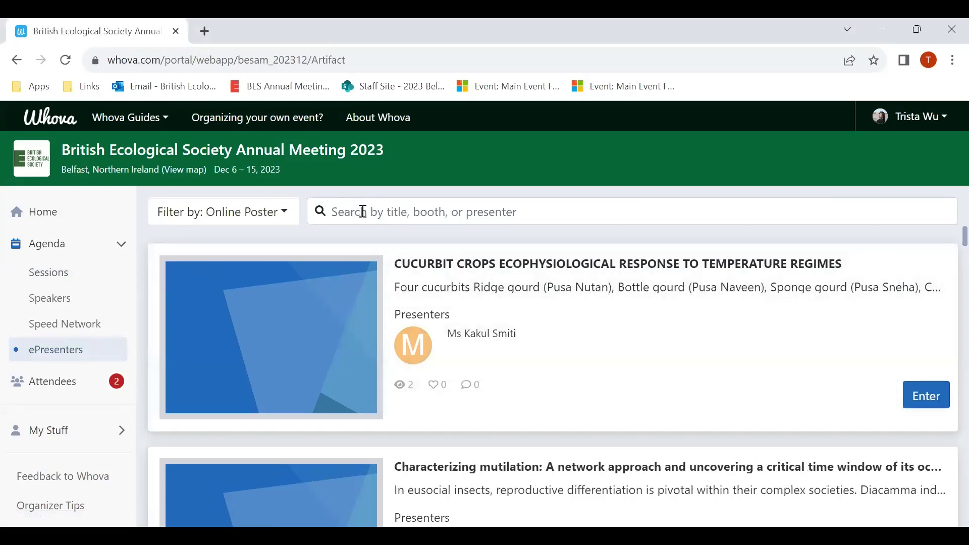
left_click(363, 211)
type("sweet")
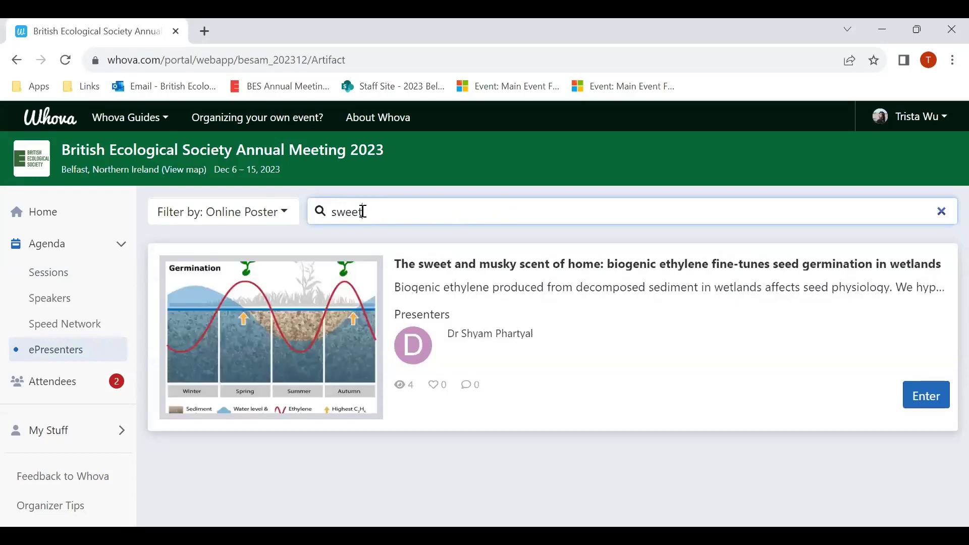
Open the sweet and musky scent of home poster and read its abstract and 310 KB PDF.
left_click(590, 305)
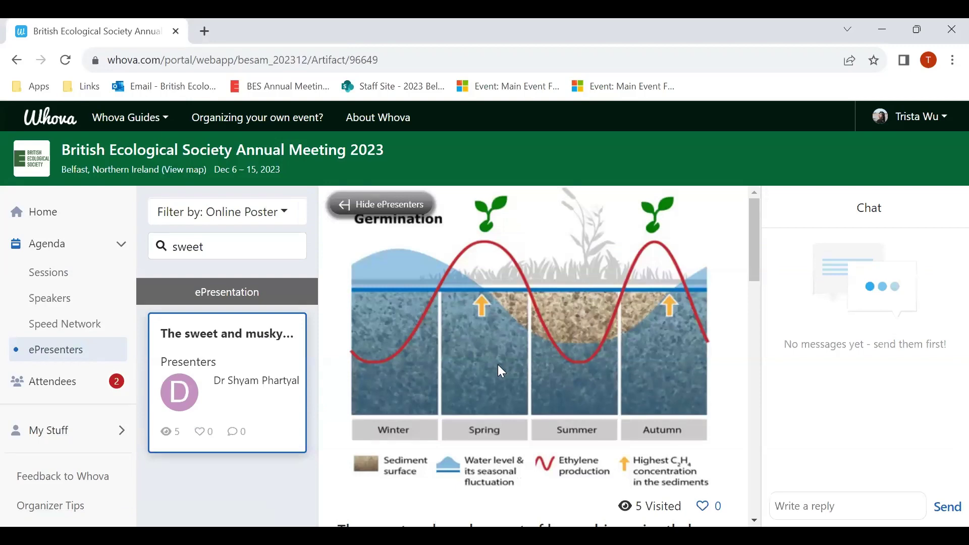
scroll(555, 349, "down", 2)
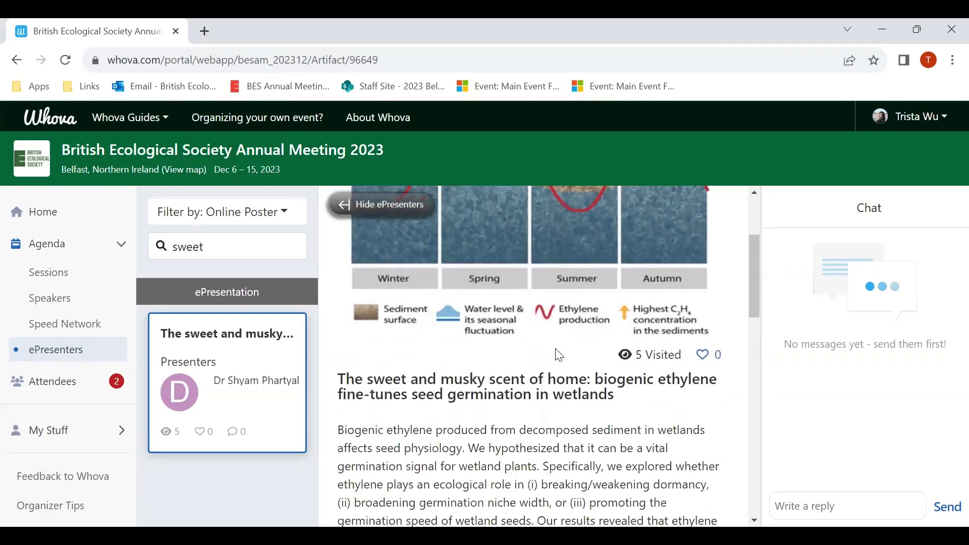
scroll(449, 398, "down", 2)
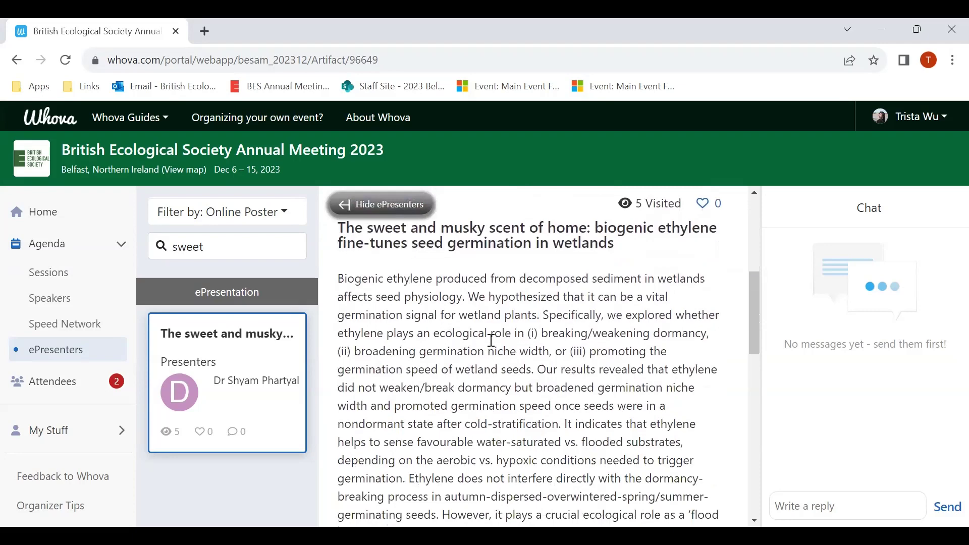
scroll(518, 396, "down", 2)
scroll(518, 397, "down", 2)
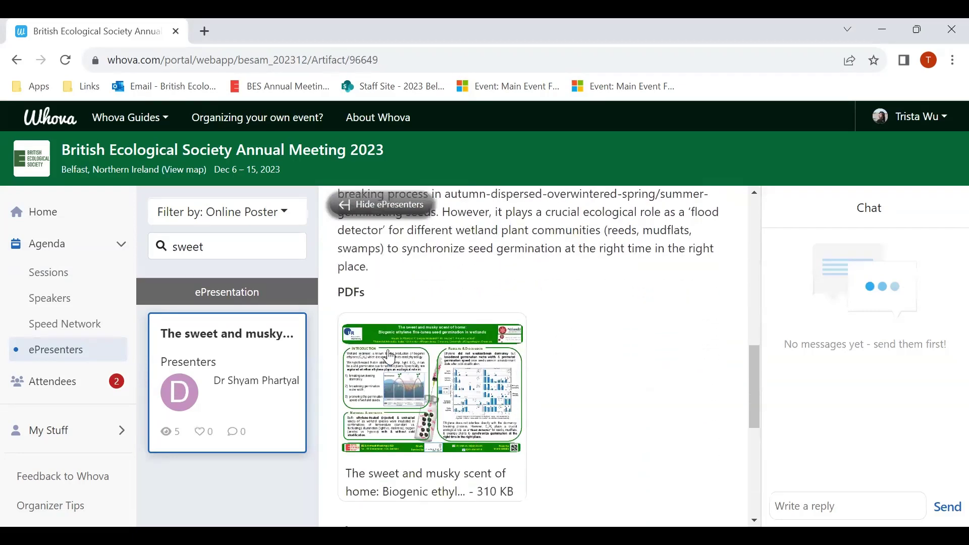
scroll(592, 342, "down", 1)
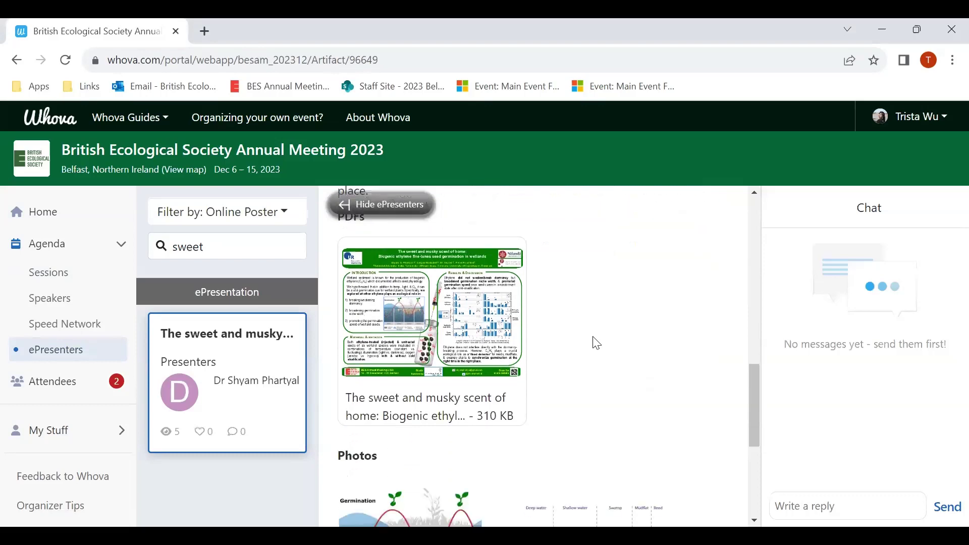
scroll(593, 343, "up", 2)
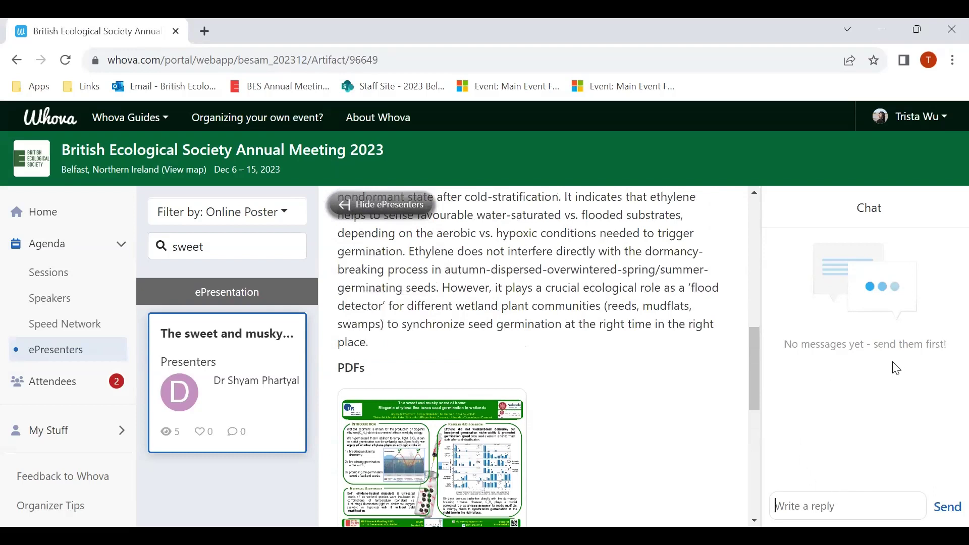
Filter to Online Talk, replace the 'sweet' search, open the Parachute science talk and pause its video.
left_click(230, 210)
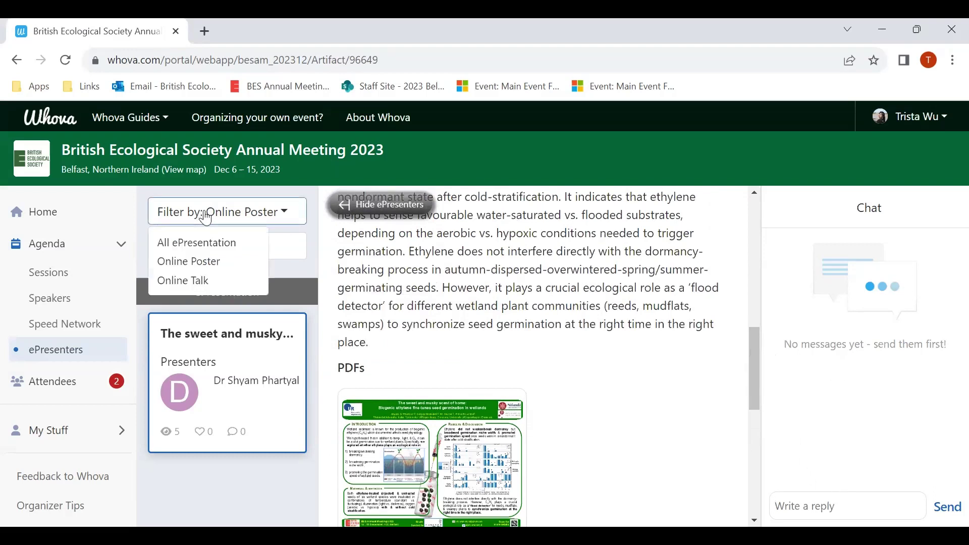
left_click(195, 282)
left_click(201, 248)
double_click(203, 246)
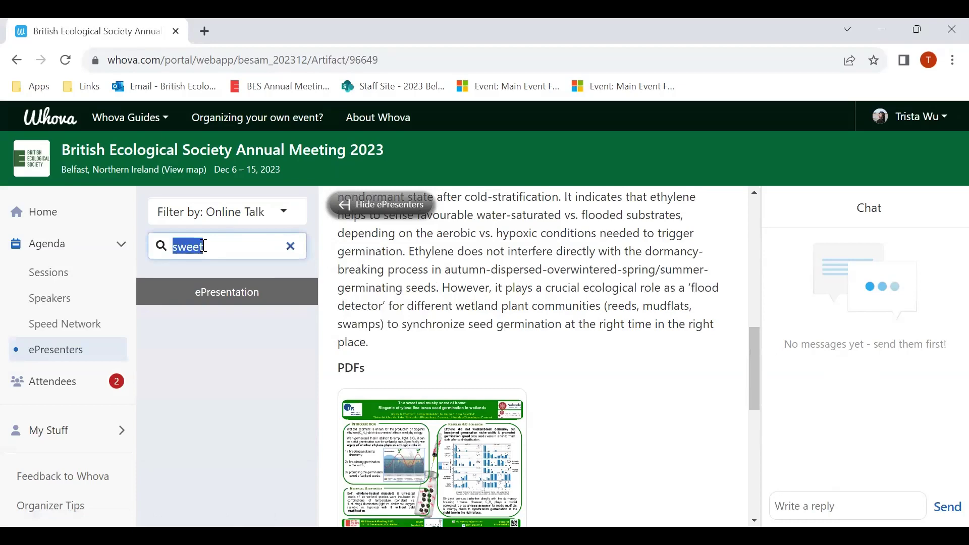
type("parac")
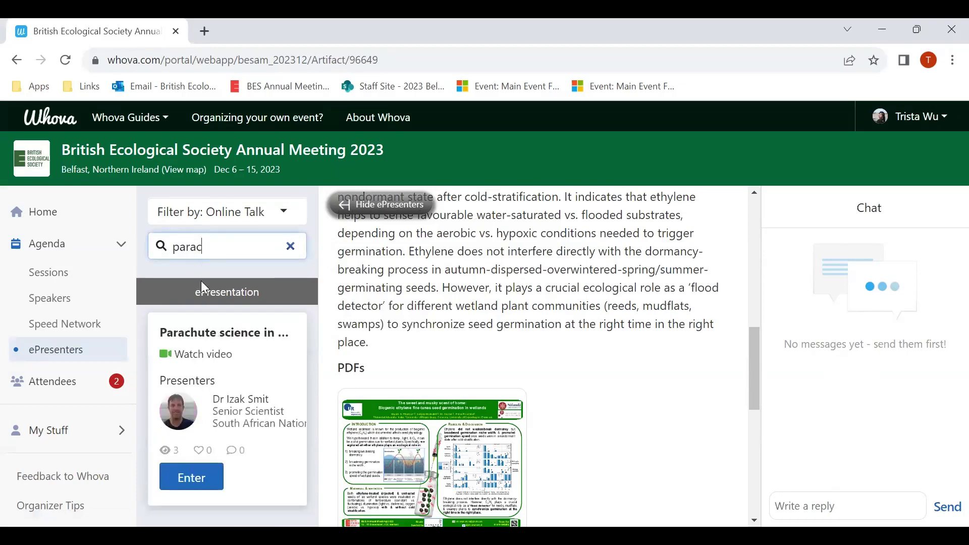
left_click(244, 397)
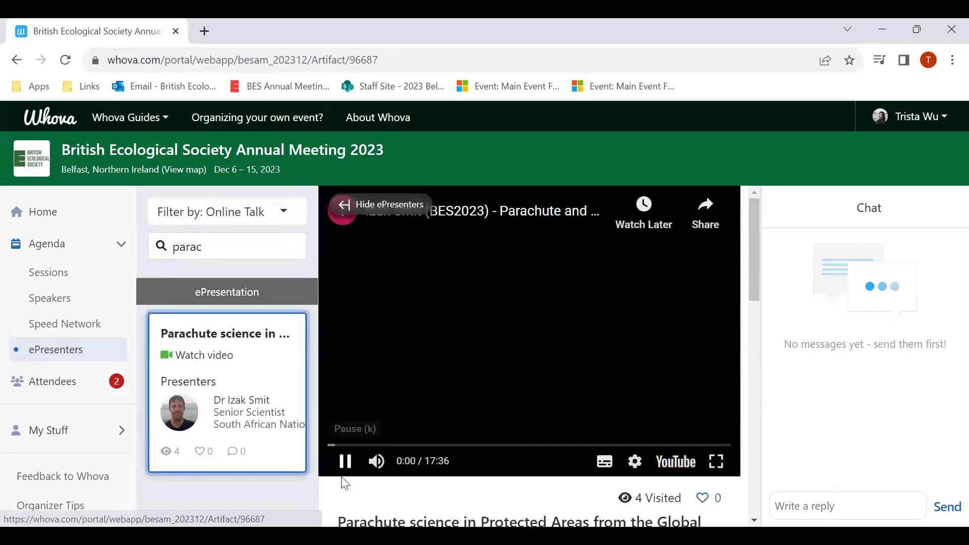
left_click(344, 469)
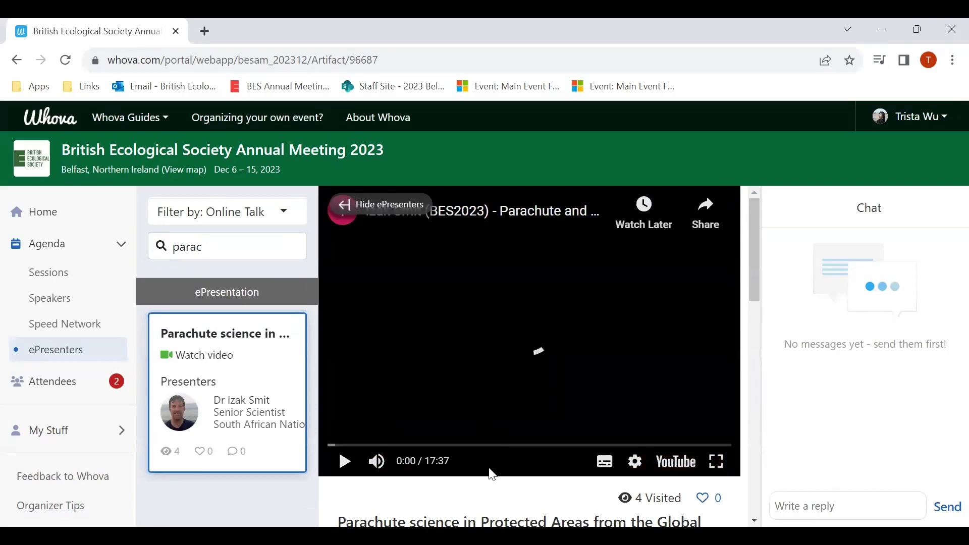
scroll(505, 365, "down", 2)
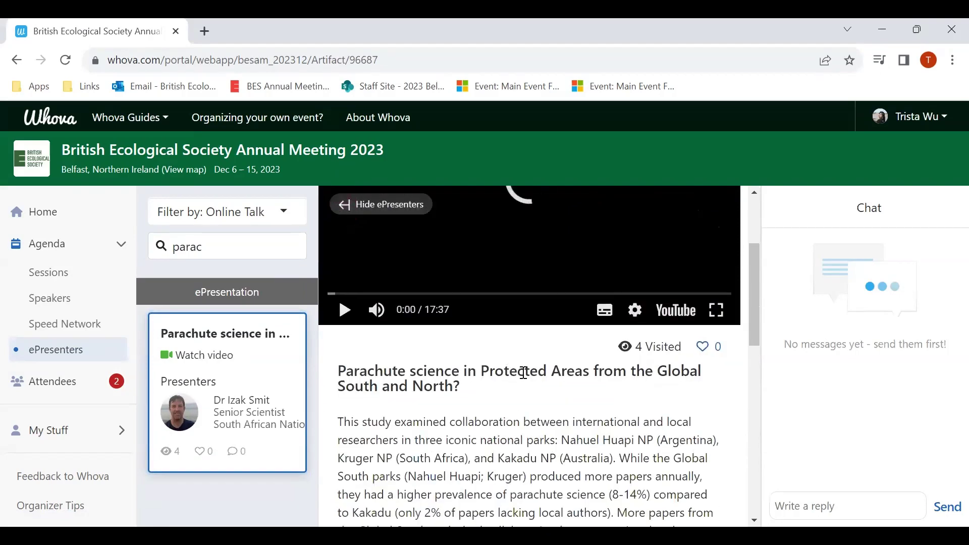
scroll(523, 373, "down", 1)
scroll(524, 379, "up", 3)
scroll(526, 402, "down", 2)
scroll(530, 402, "down", 1)
scroll(584, 396, "down", 2)
left_click_drag(754, 370, 735, 471)
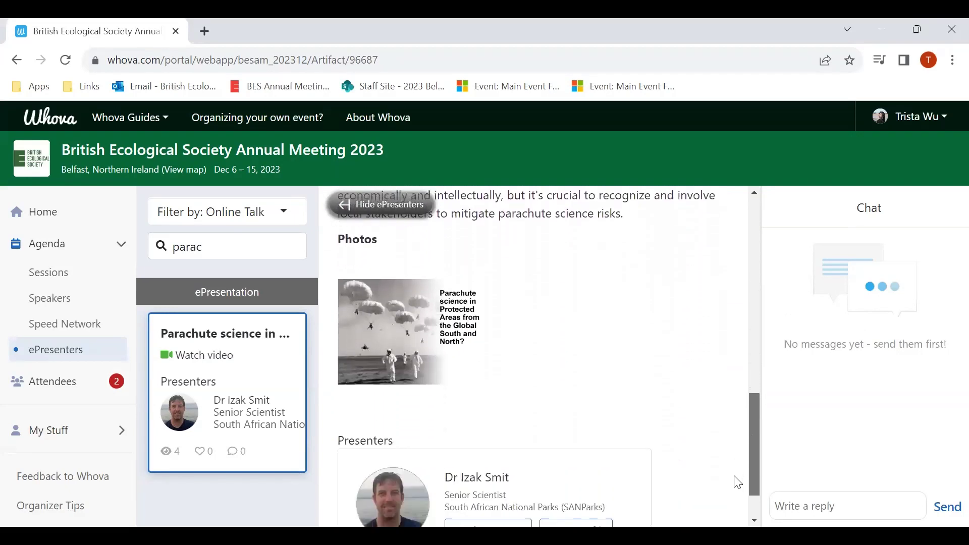
scroll(734, 465, "up", 1)
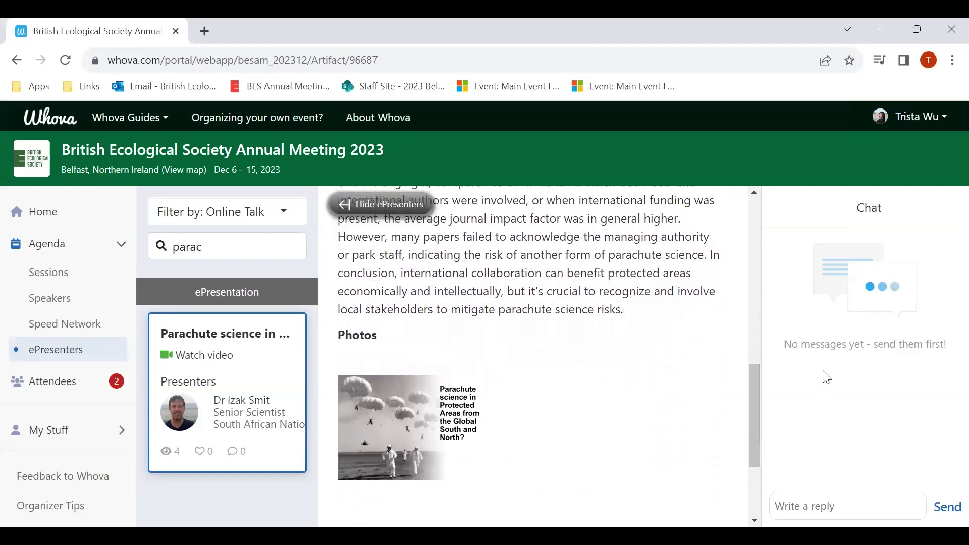
Go to the event home page and expand Resources to show Session Q&A, Exhibitors, Twitter and Whova Guides.
left_click(47, 228)
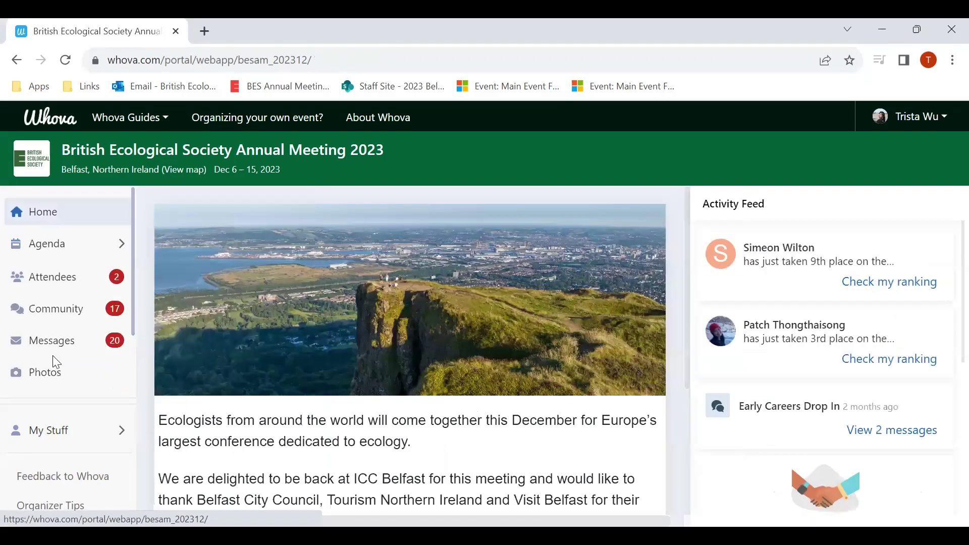
scroll(65, 288, "down", 2)
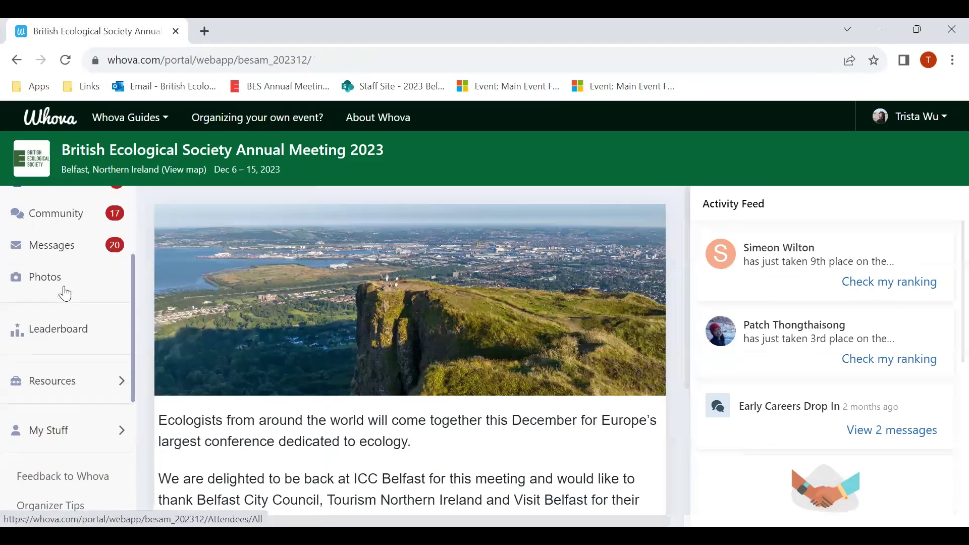
scroll(65, 293, "up", 1)
scroll(64, 293, "down", 1)
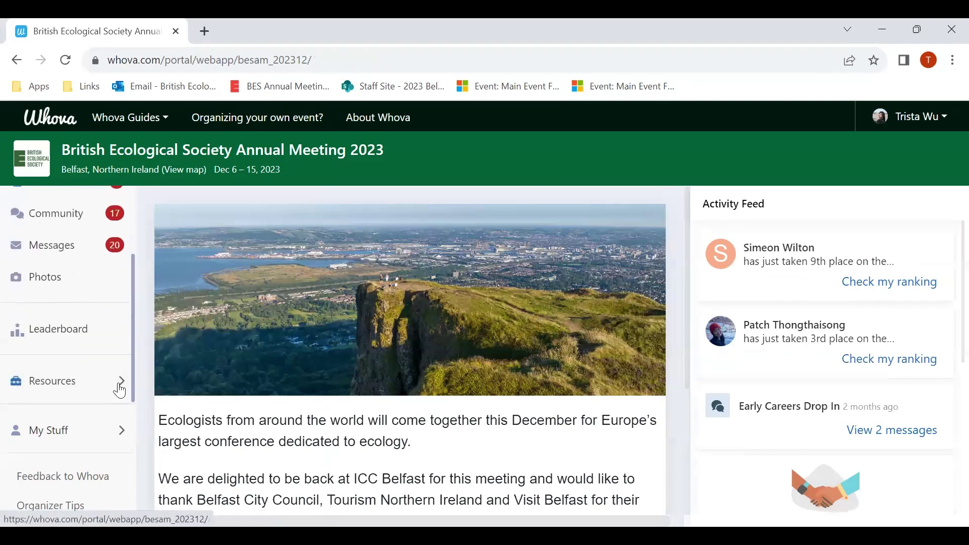
left_click(89, 368)
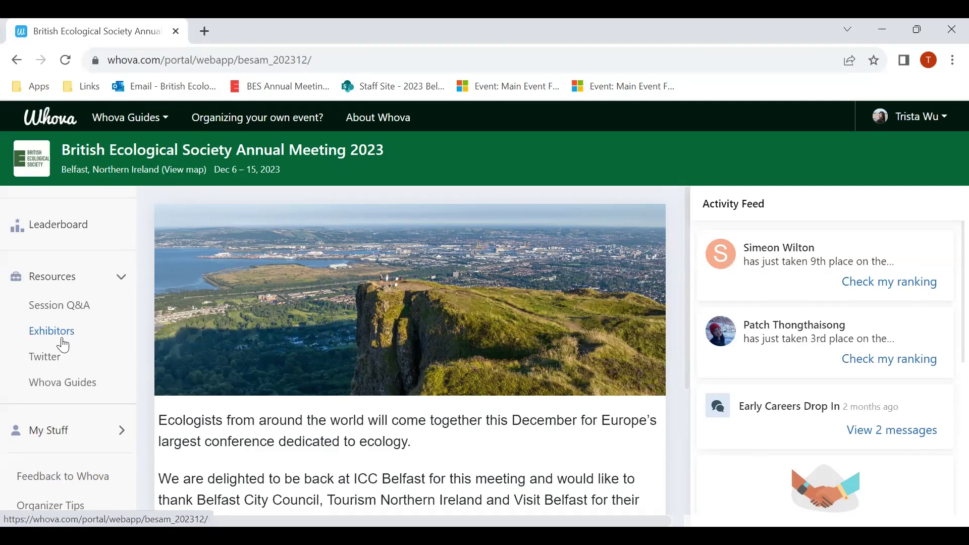
Open Whova Guides from the Resources list in the sidebar.
left_click(74, 389)
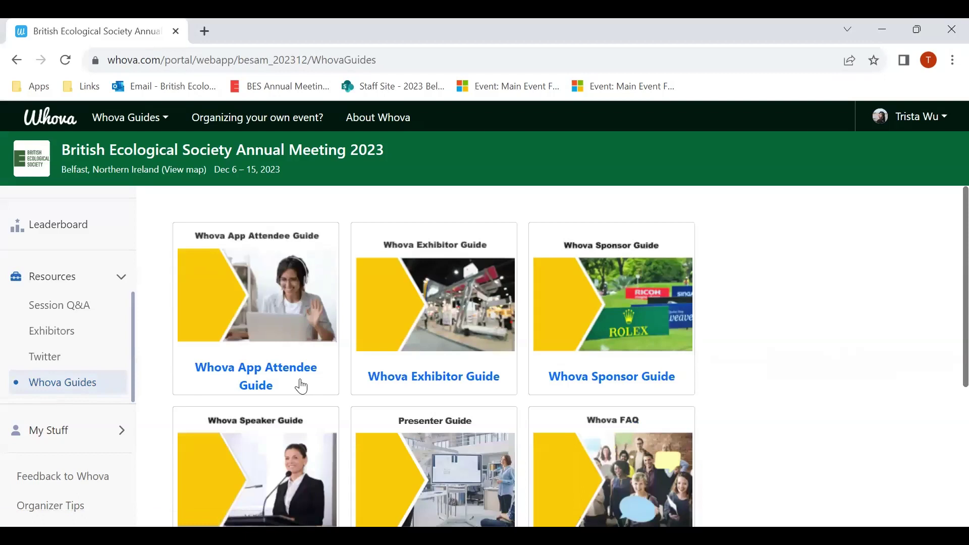